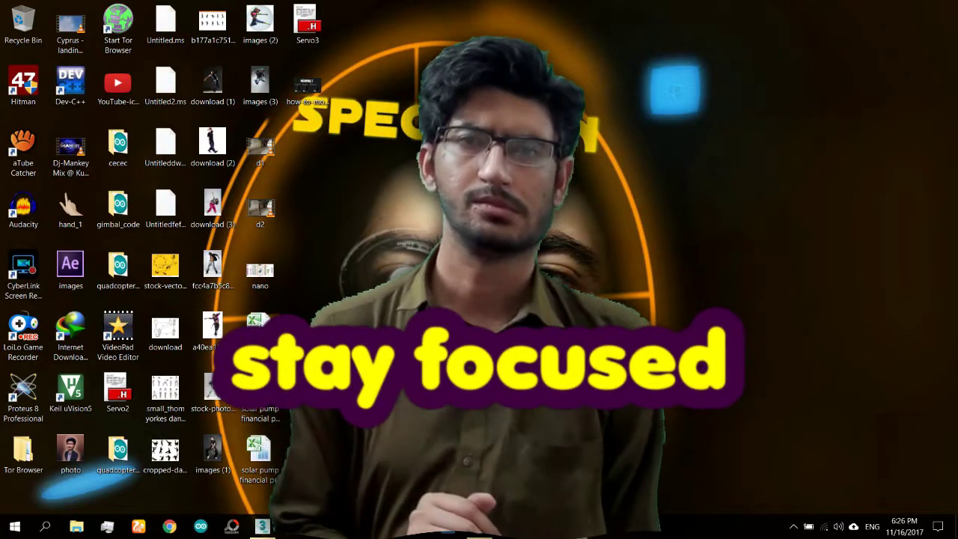
Create a biped skeleton, Bip001, standing upright on the grid
left_click(257, 529)
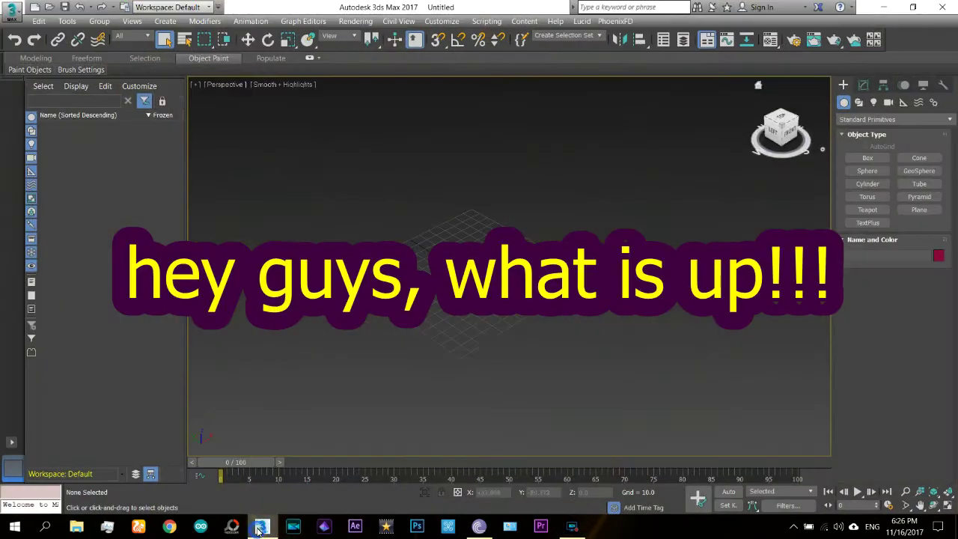
middle_click_drag(464, 285, 509, 299)
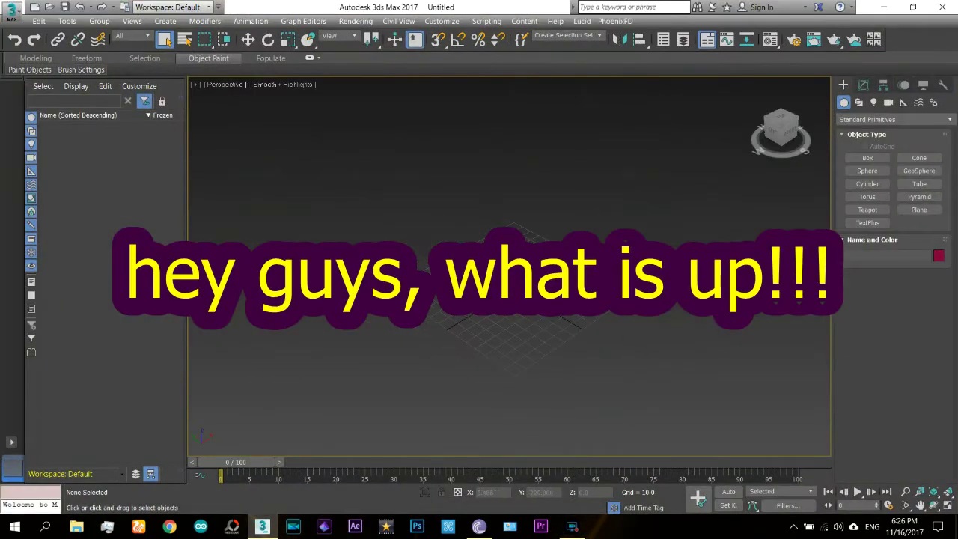
left_click(934, 506)
mouse_move(567, 321)
left_mouse_down()
mouse_move(554, 284)
mouse_move(554, 305)
left_mouse_up()
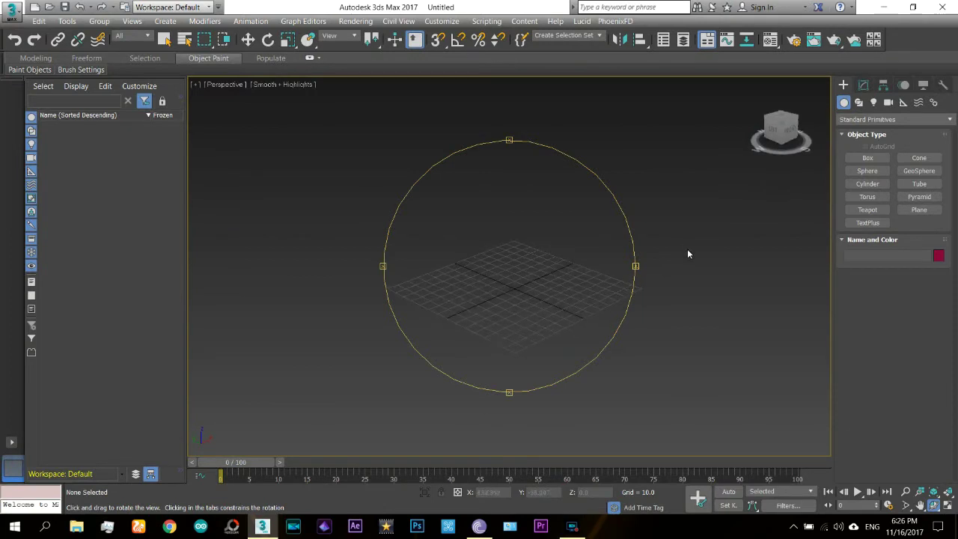
left_click(933, 102)
left_click(857, 171)
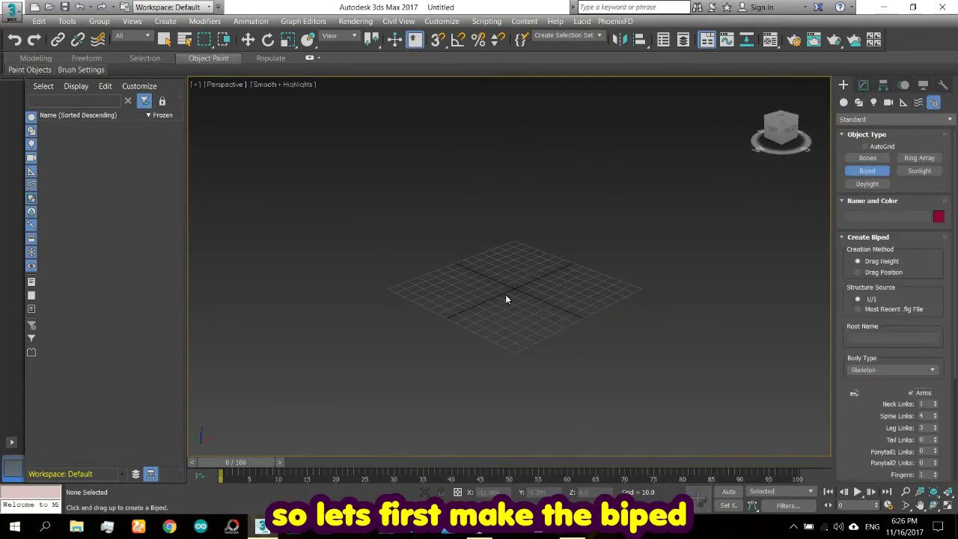
left_click_drag(506, 298, 561, 140)
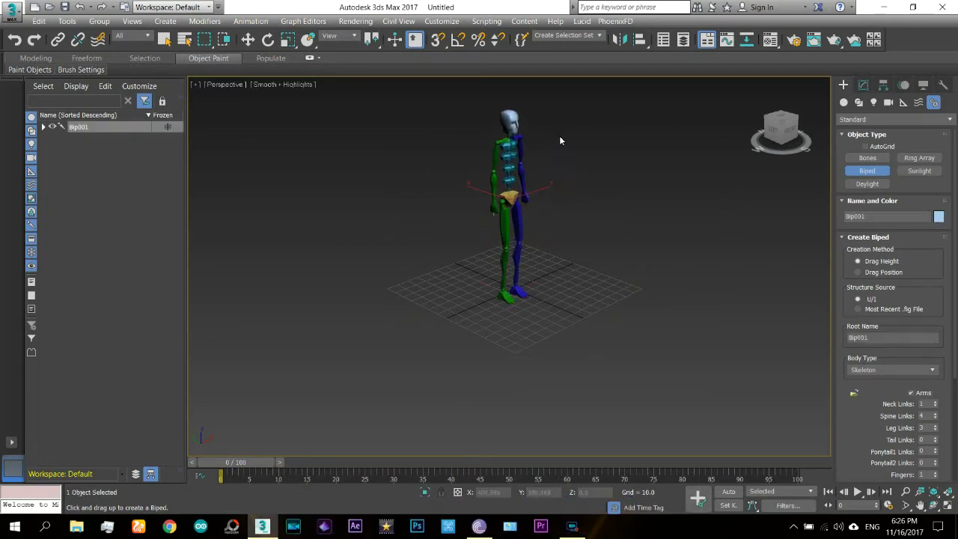
Frame the biped in a side-on Left view with its Motion panel parameters shown
middle_click_drag(565, 175, 525, 226)
left_click(906, 492)
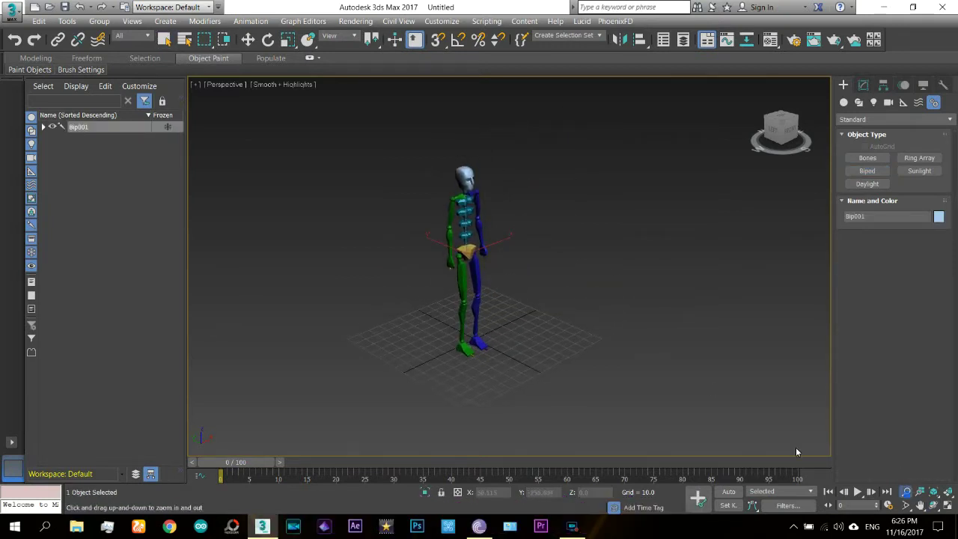
left_click_drag(474, 331, 520, 295)
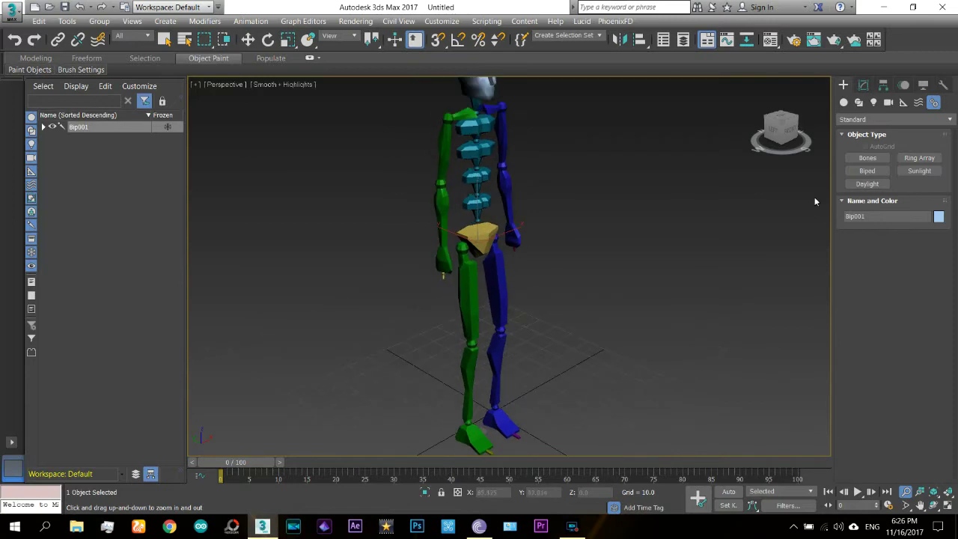
left_click(904, 85)
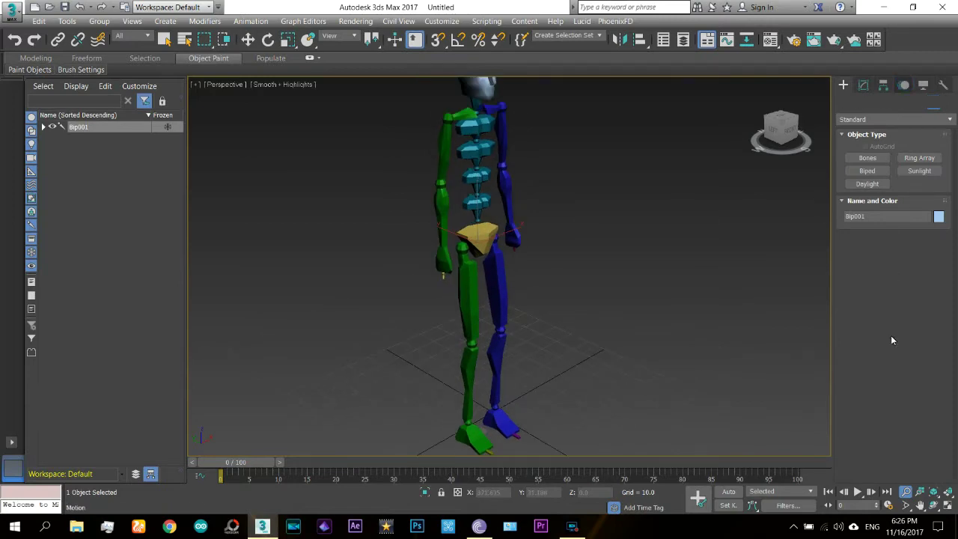
key("l")
mouse_move(615, 200)
middle_mouse_down()
mouse_move(544, 319)
mouse_move(508, 352)
middle_mouse_up()
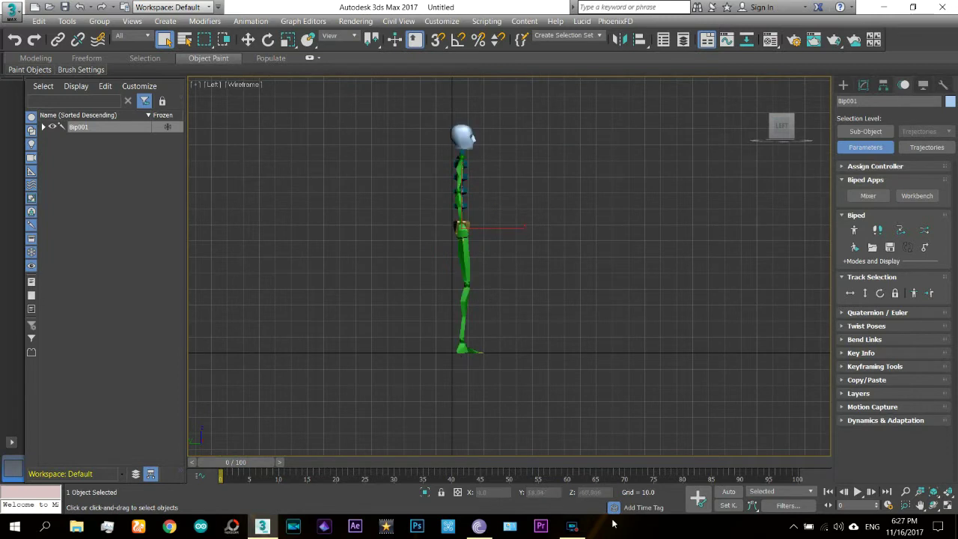
Create copy collection Col01 and store the standing pose in it as Pose01
left_click(868, 380)
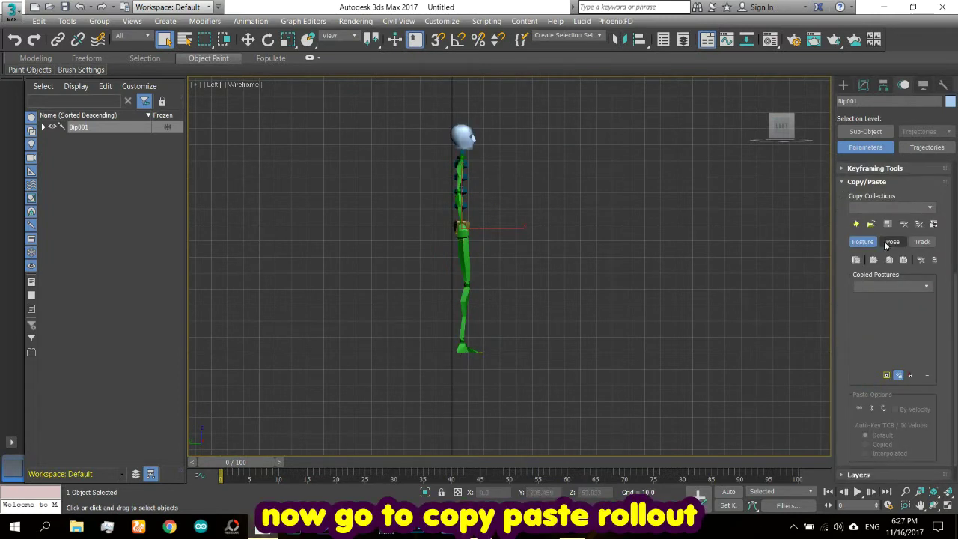
left_click(855, 223)
left_click(889, 244)
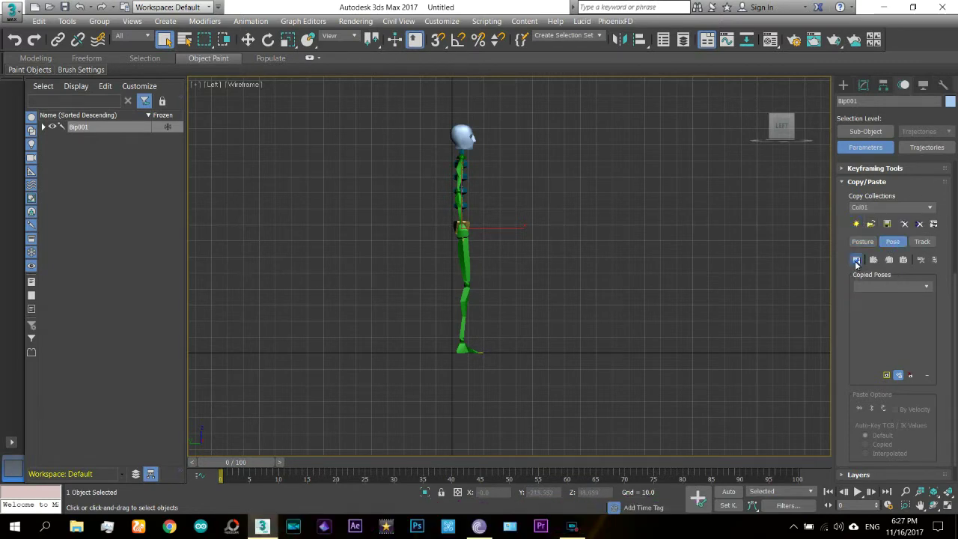
left_click(857, 260)
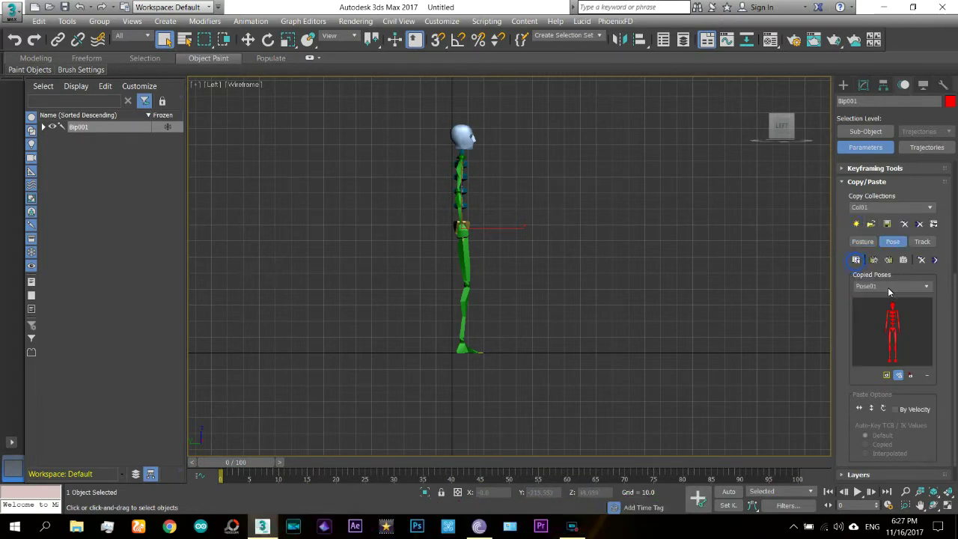
Switch to Select and Move and select the biped's right foot
right_click(467, 215)
left_click(484, 230)
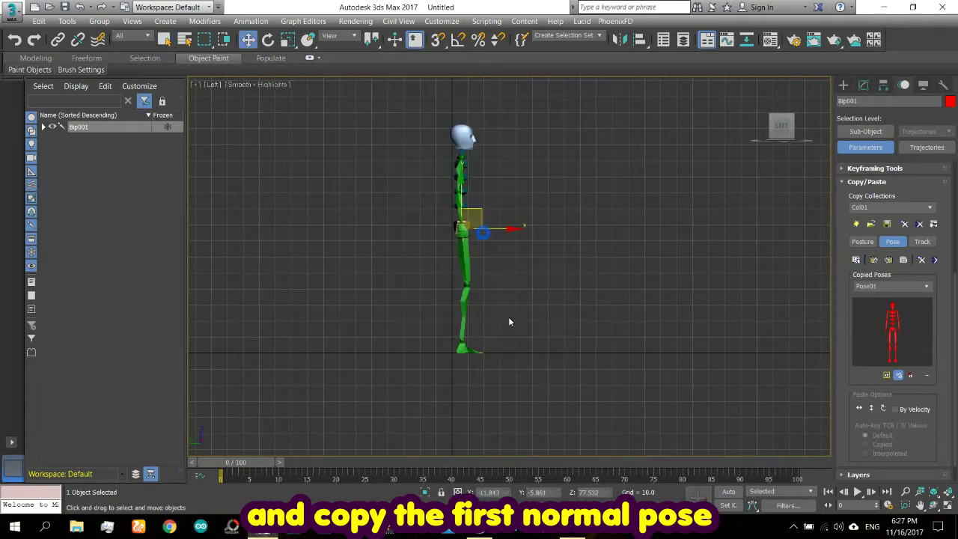
left_click(462, 346)
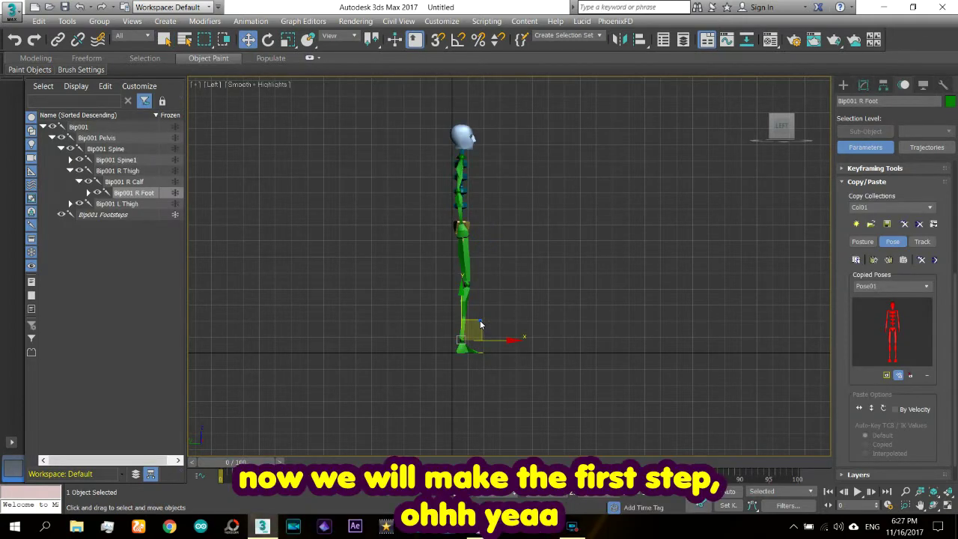
Move the right foot forward and the left foot back into a stride
left_click_drag(490, 322, 516, 320)
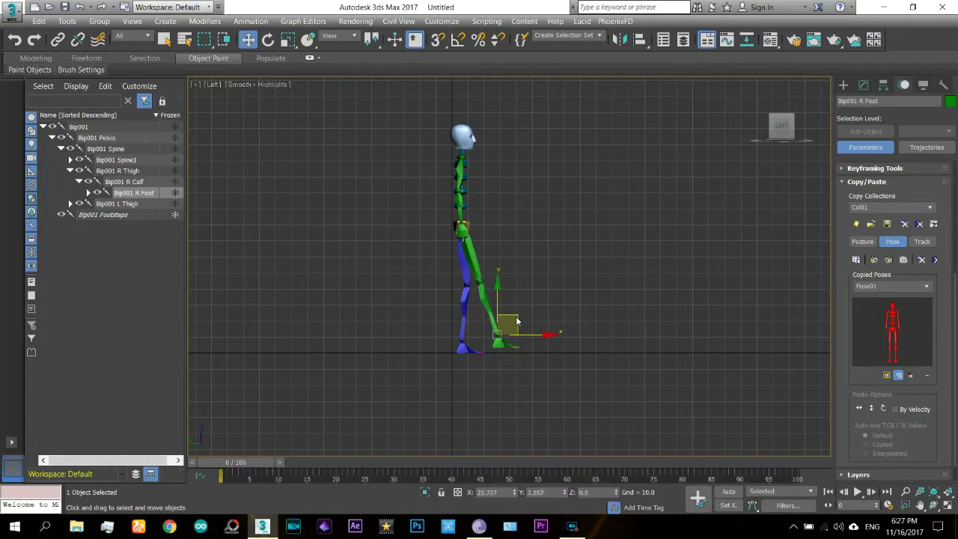
left_click(445, 350)
left_click_drag(444, 350, 426, 347)
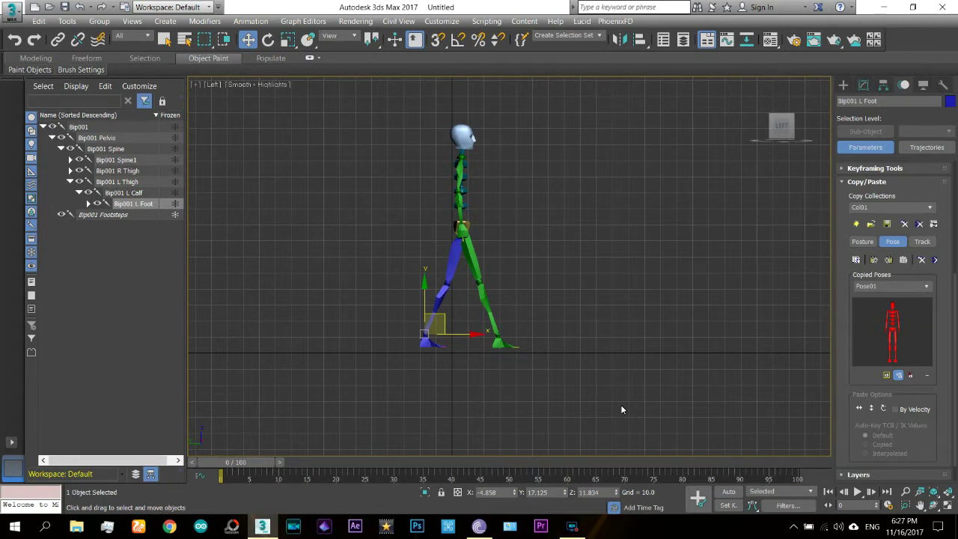
left_click_drag(450, 344, 477, 341)
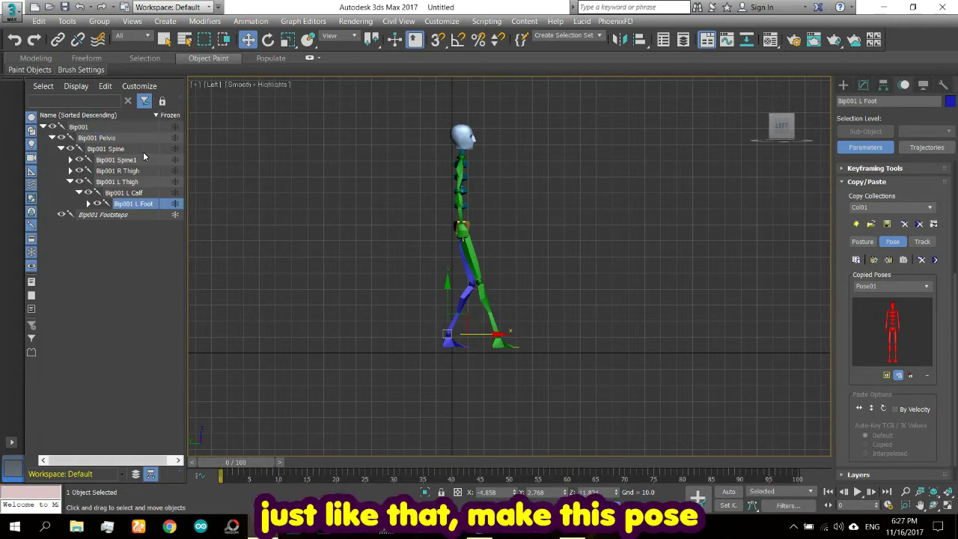
Lower the Bip001 root and tilt the spine forward about 10 degrees
key("Page_Up")
key("Page_Up")
key("Page_Up")
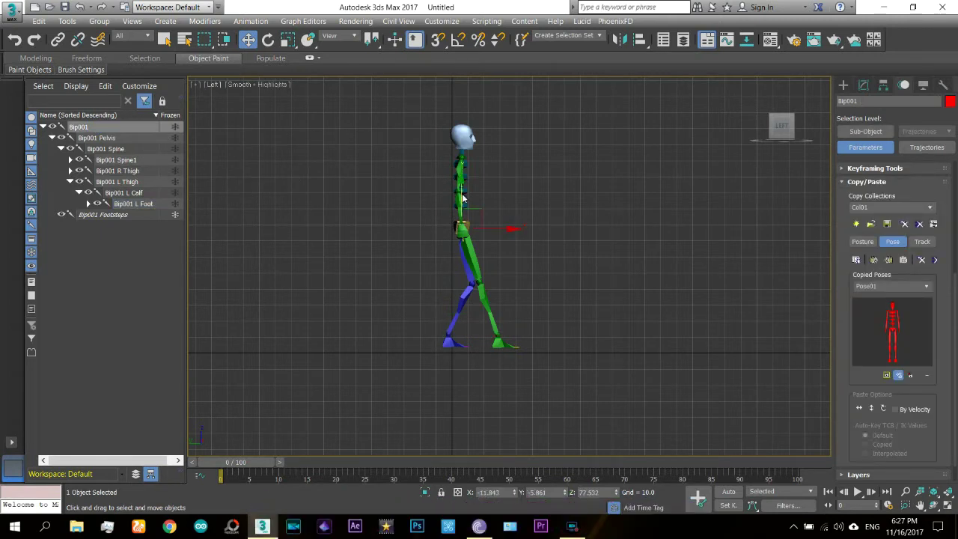
left_click_drag(462, 199, 456, 205)
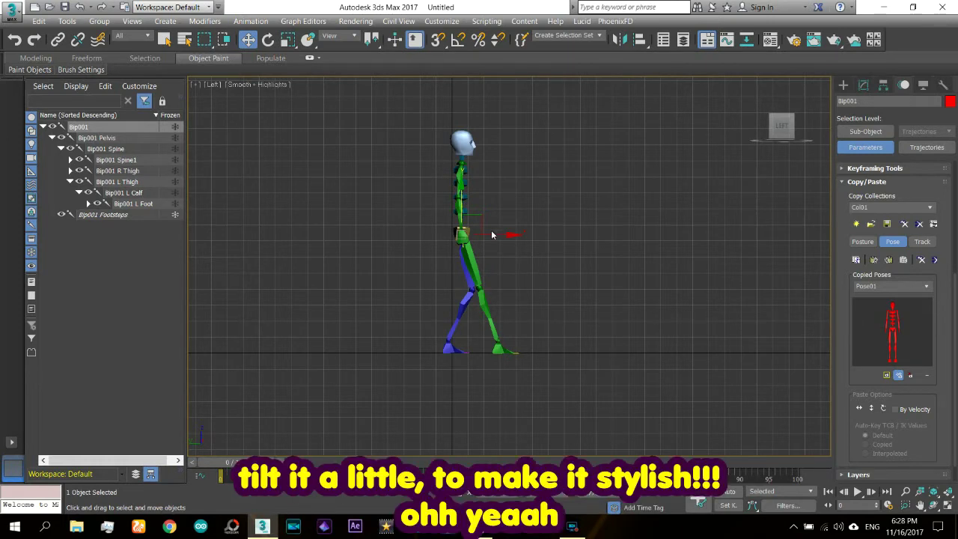
left_click(461, 187)
key("e")
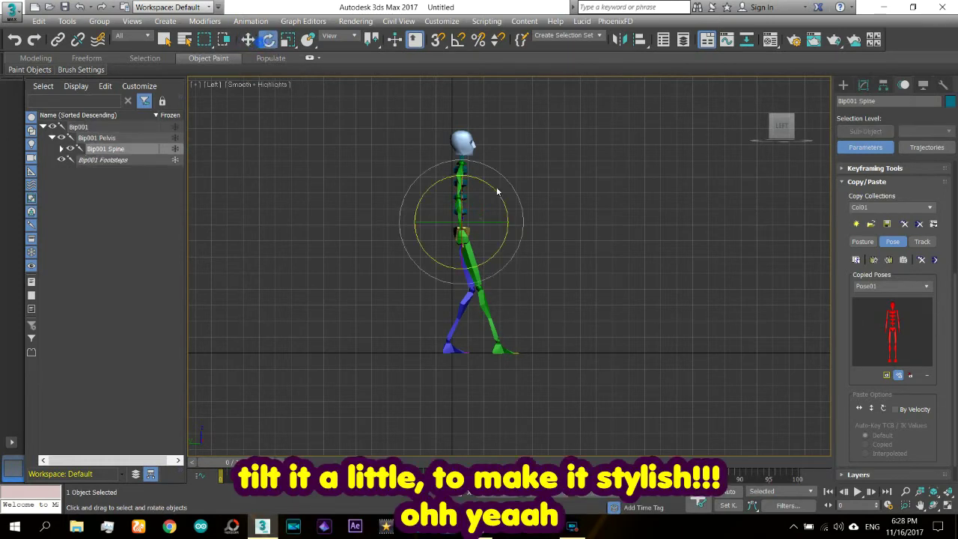
left_click_drag(499, 195, 508, 200)
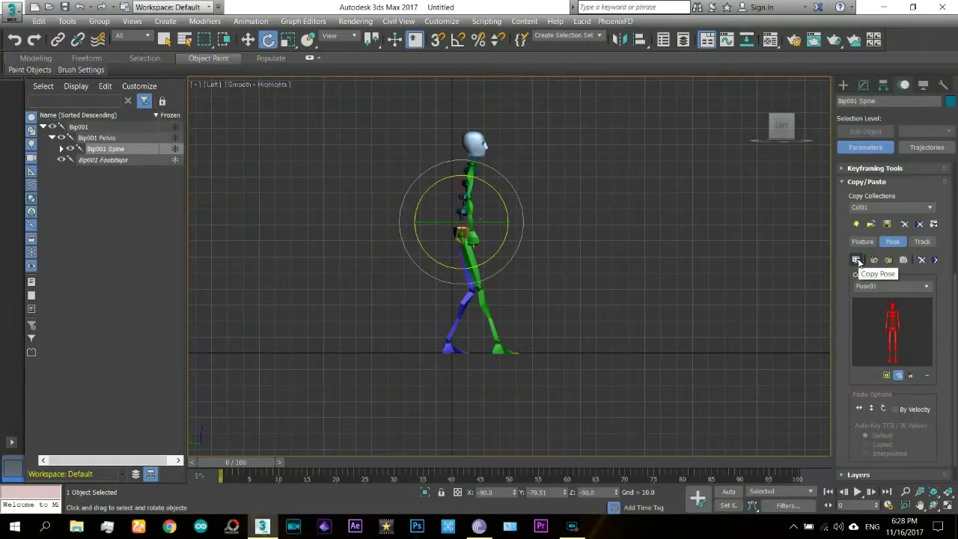
Save the stride as Pose02 and angle the back left foot about 26 degrees
left_click(857, 260)
left_click(449, 352)
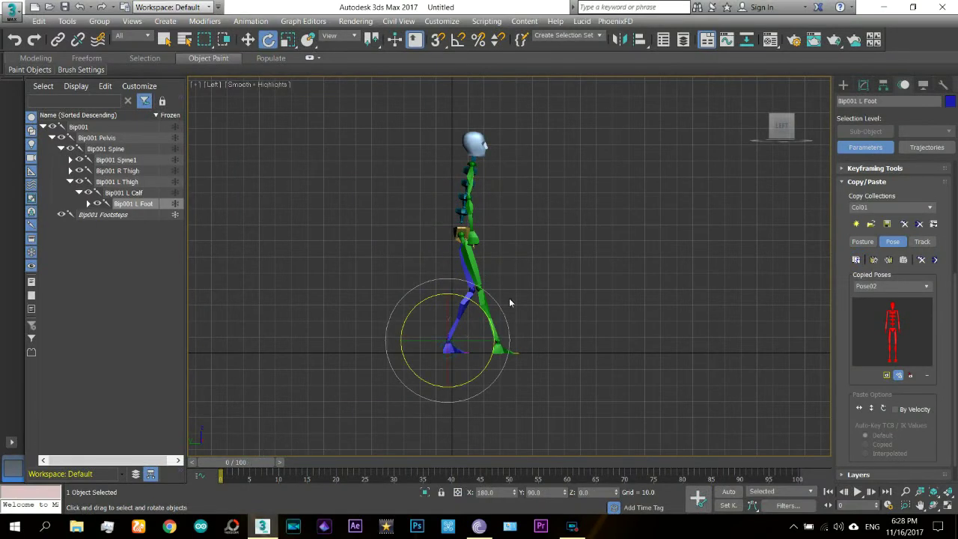
left_click_drag(466, 301, 500, 315)
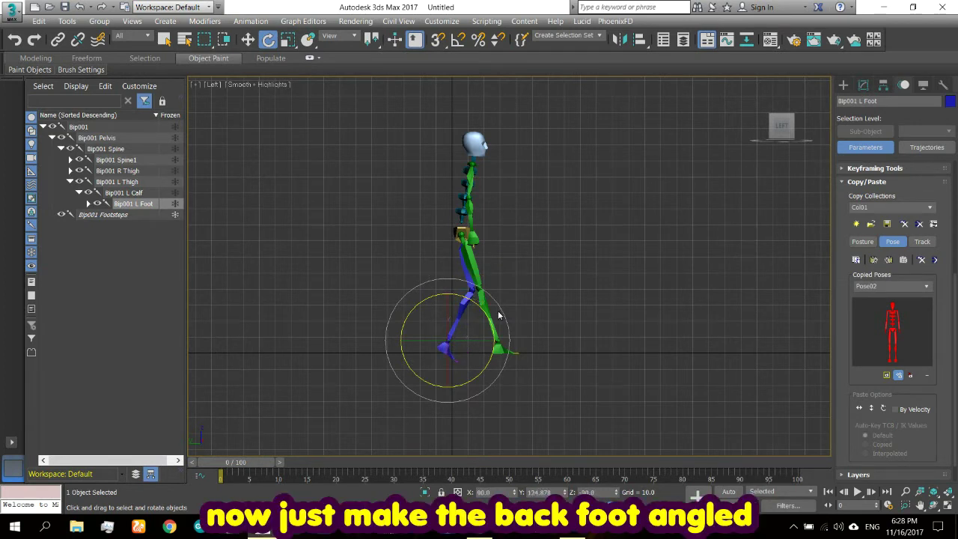
Raise the back left foot slightly off the ground and zoom in close on it
right_click(440, 343)
left_click(461, 359)
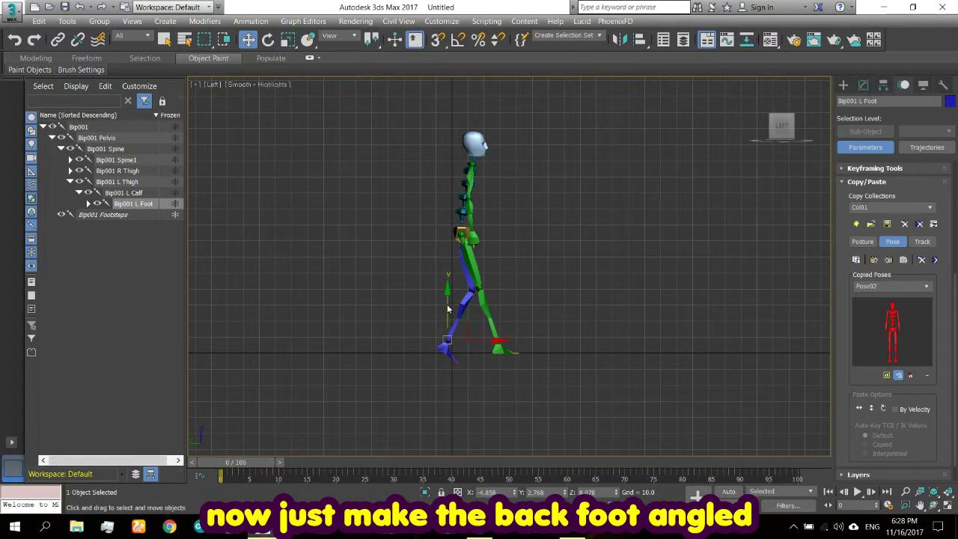
left_click_drag(448, 308, 451, 303)
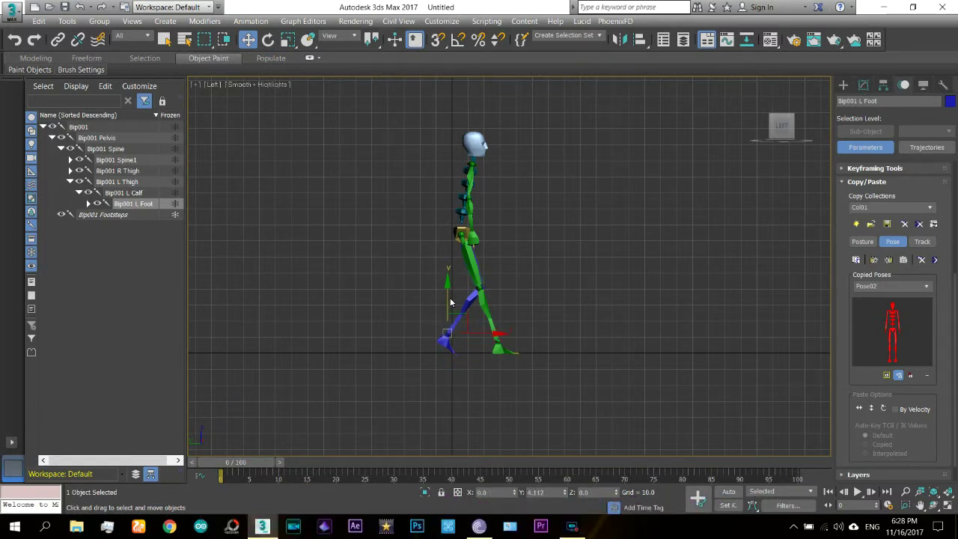
left_click(908, 491)
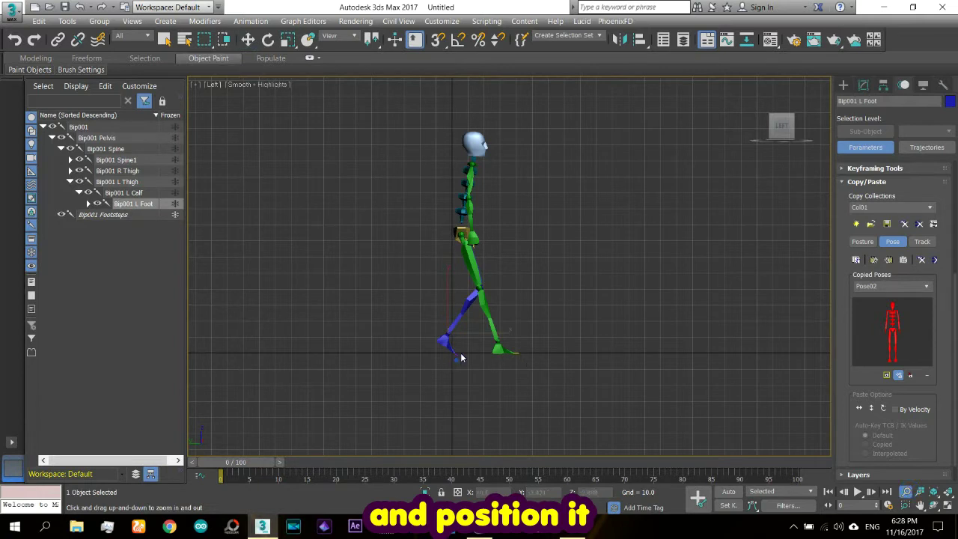
left_click_drag(461, 359, 486, 246)
Rotate the left toe bone so it lies level with the ground
key("w")
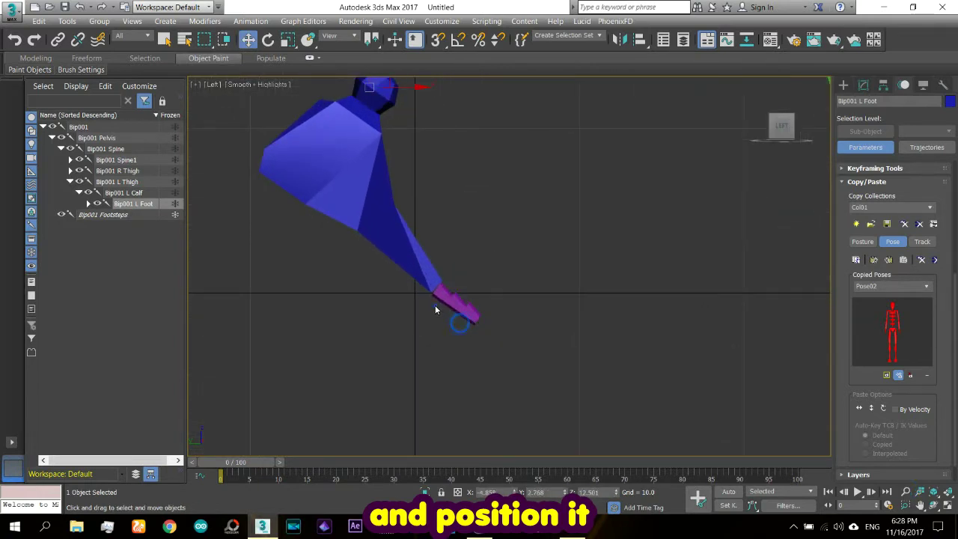
left_click(460, 309)
key("e")
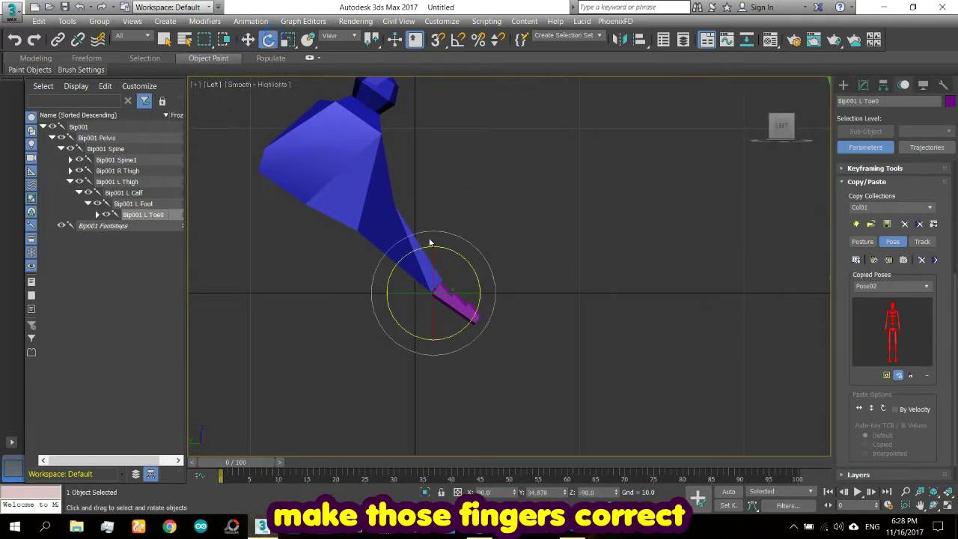
left_click_drag(423, 250, 391, 266)
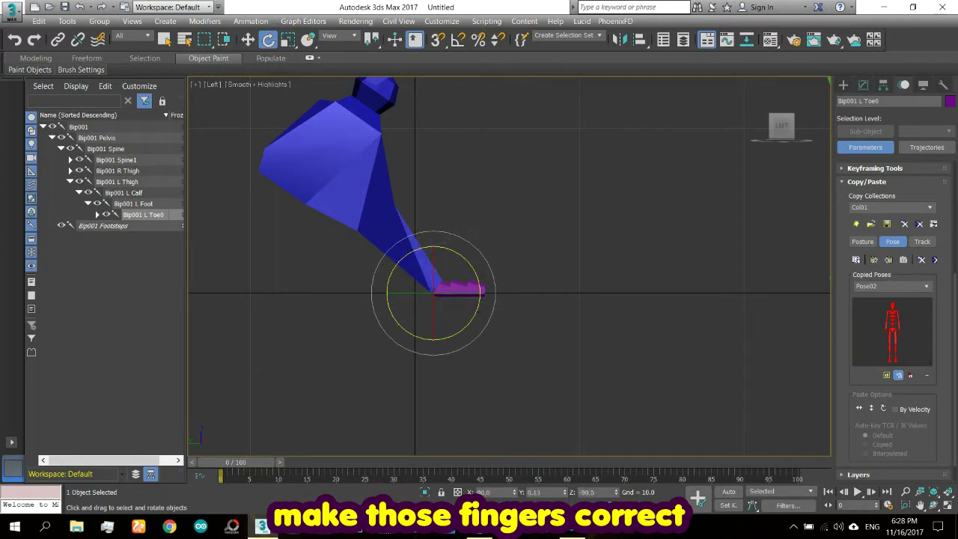
Zoom out and reposition the view so the whole biped is visible
left_click(906, 492)
left_click_drag(546, 295, 428, 255)
left_click_drag(467, 229, 516, 398)
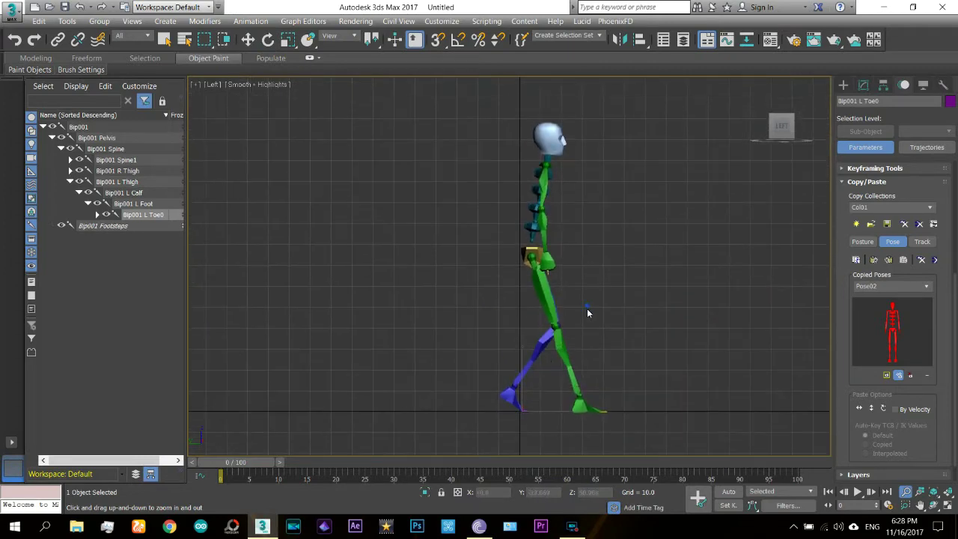
left_click_drag(587, 309, 558, 362)
mouse_move(558, 361)
middle_mouse_down()
mouse_move(433, 319)
mouse_move(515, 350)
middle_mouse_up()
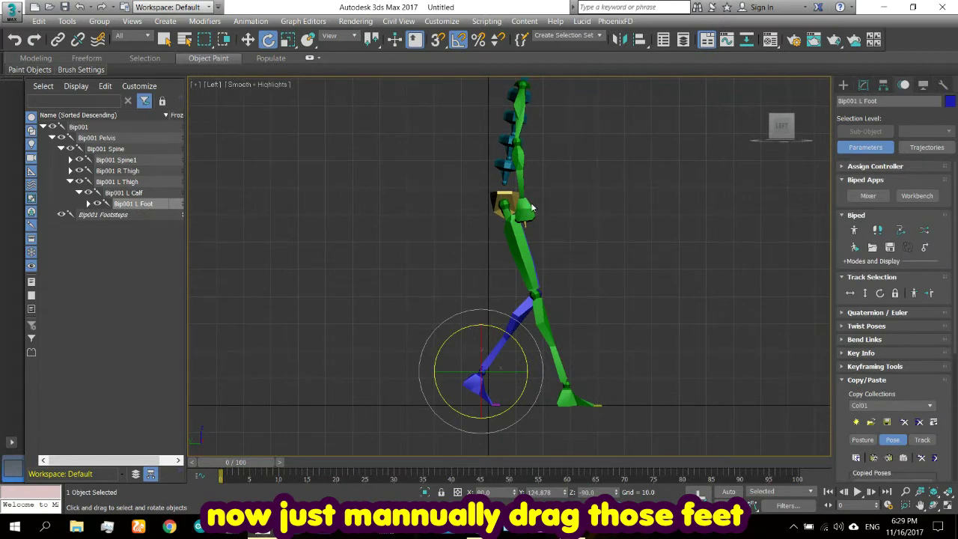
Slide the left foot forward along X under the body
right_click(470, 382)
left_click(503, 388)
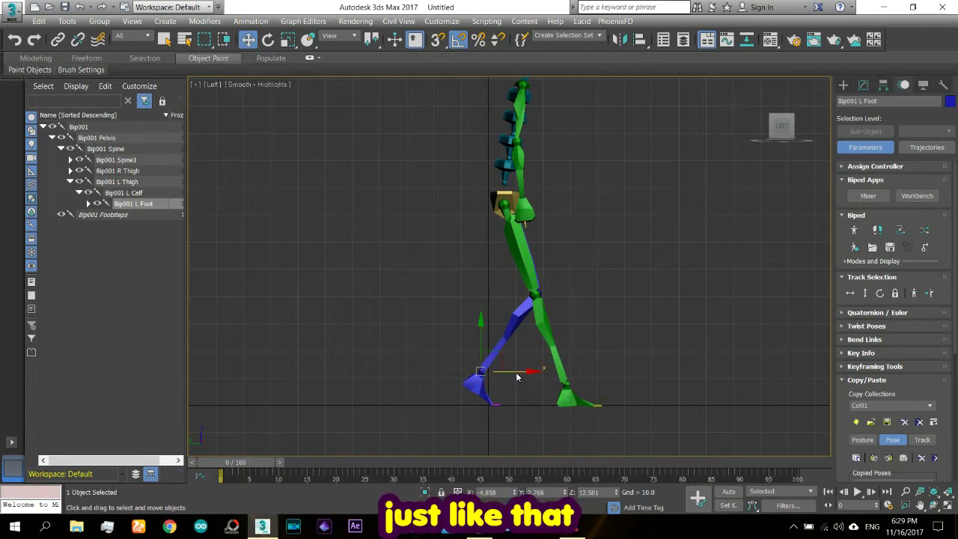
left_click_drag(517, 376, 588, 376)
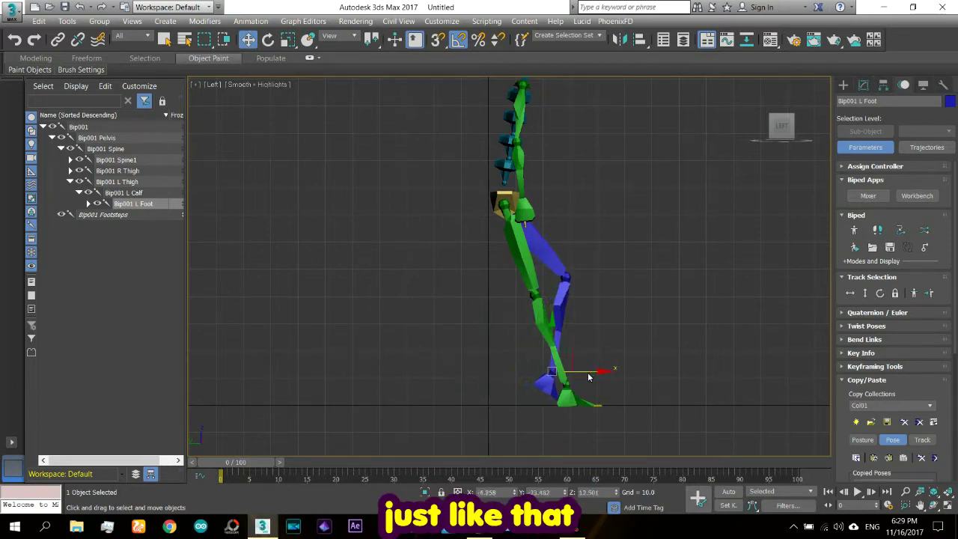
Slide the right foot back behind the body and recentre the view on the legs
left_click(577, 409)
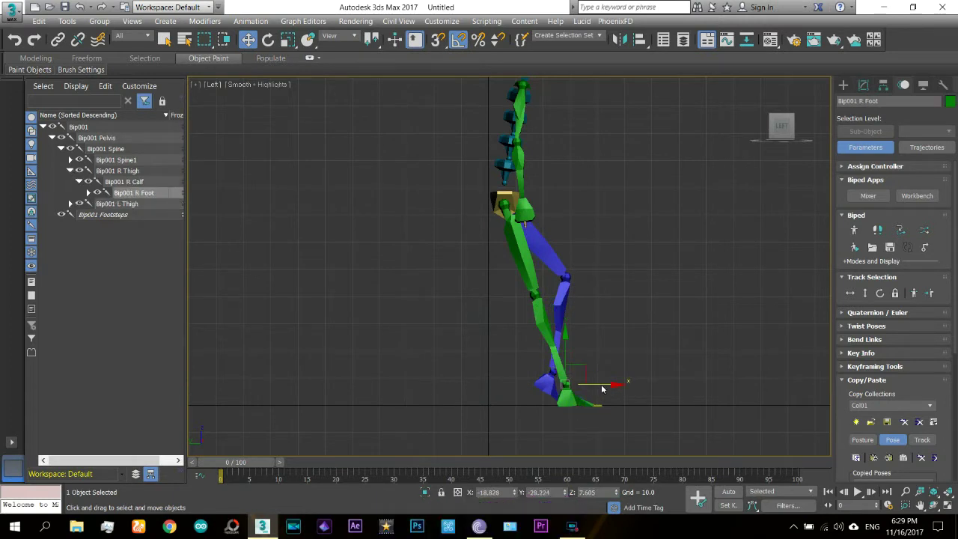
left_click_drag(603, 388, 480, 402)
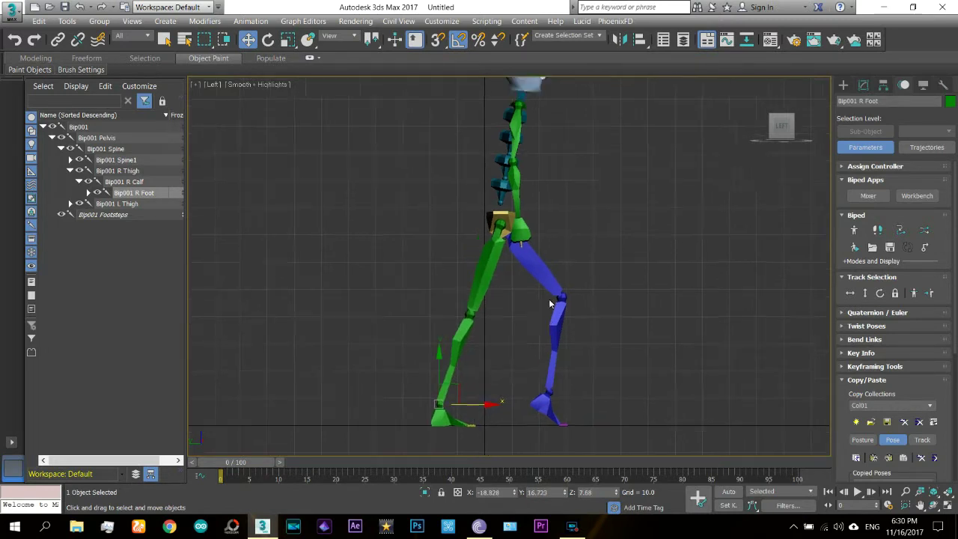
middle_click_drag(443, 413, 428, 432)
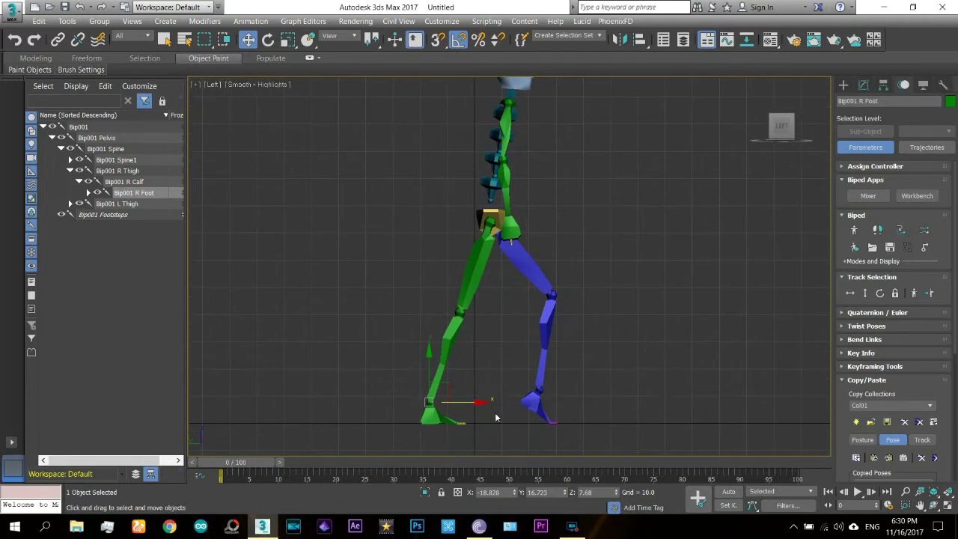
left_click_drag(843, 438, 842, 316)
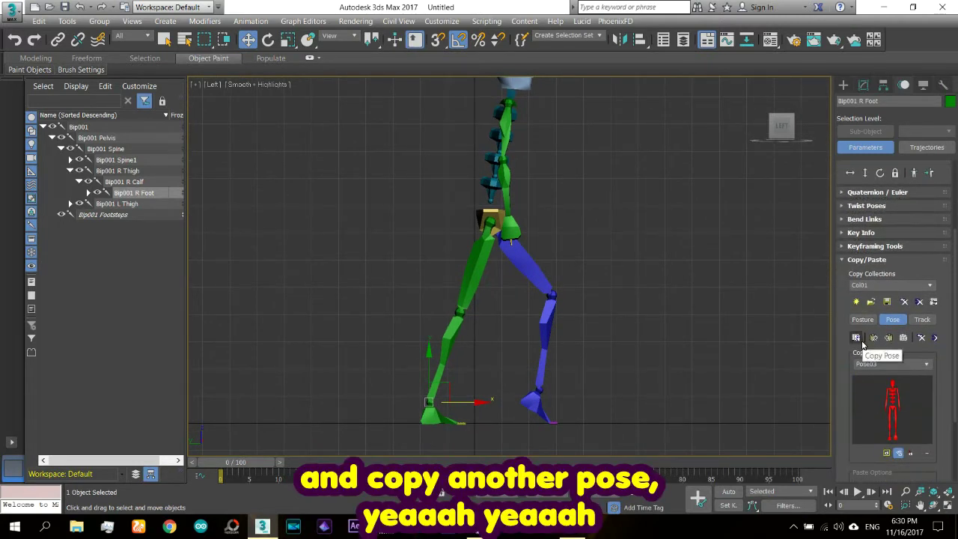
Store the reversed stride as Pose04 and paste Pose02 back onto the biped
left_click(863, 342)
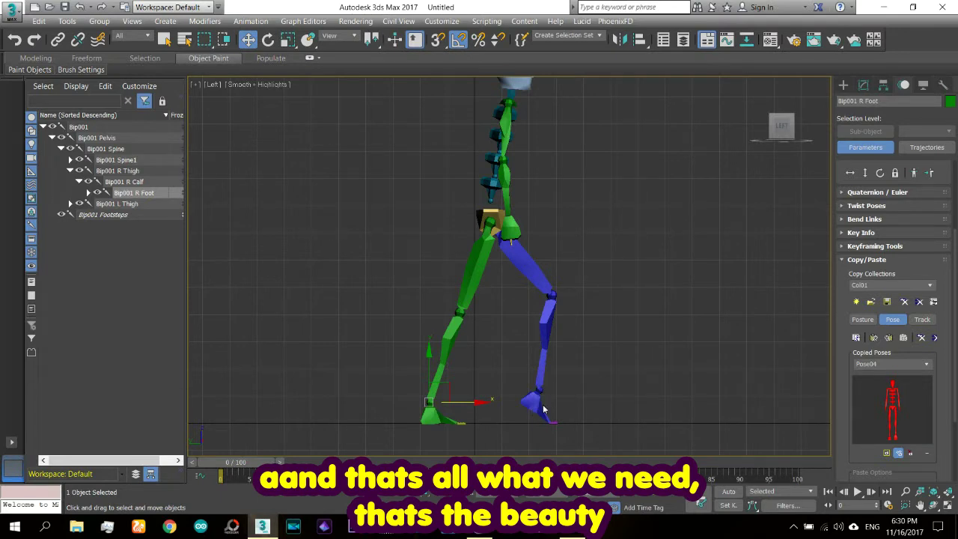
left_click(928, 365)
left_click(903, 383)
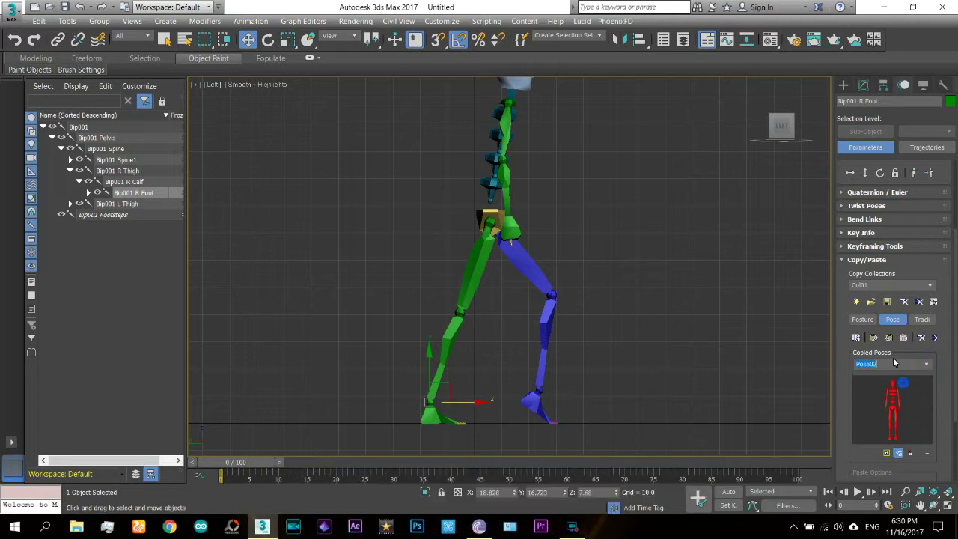
left_click(878, 338)
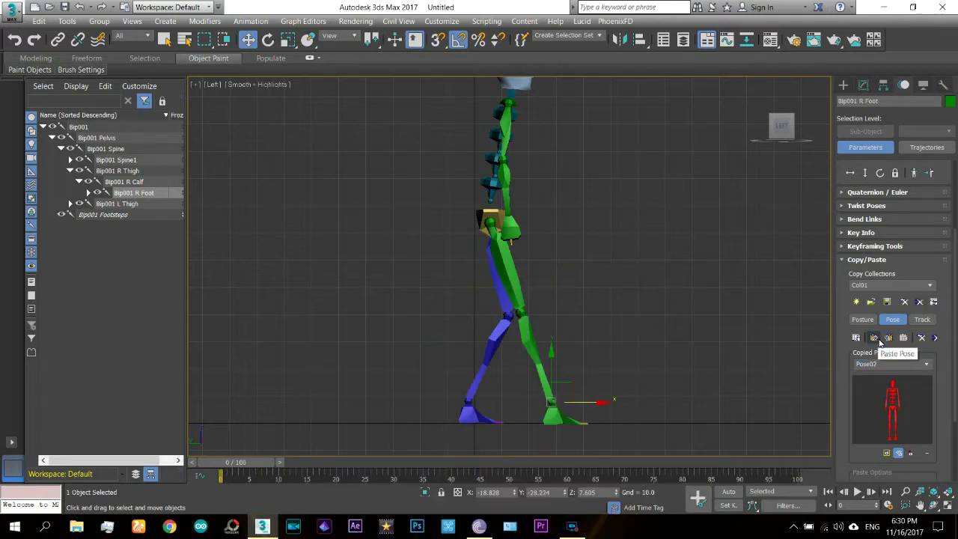
Paste Pose03 and then Pose04 to compare the stored strides
left_click(927, 365)
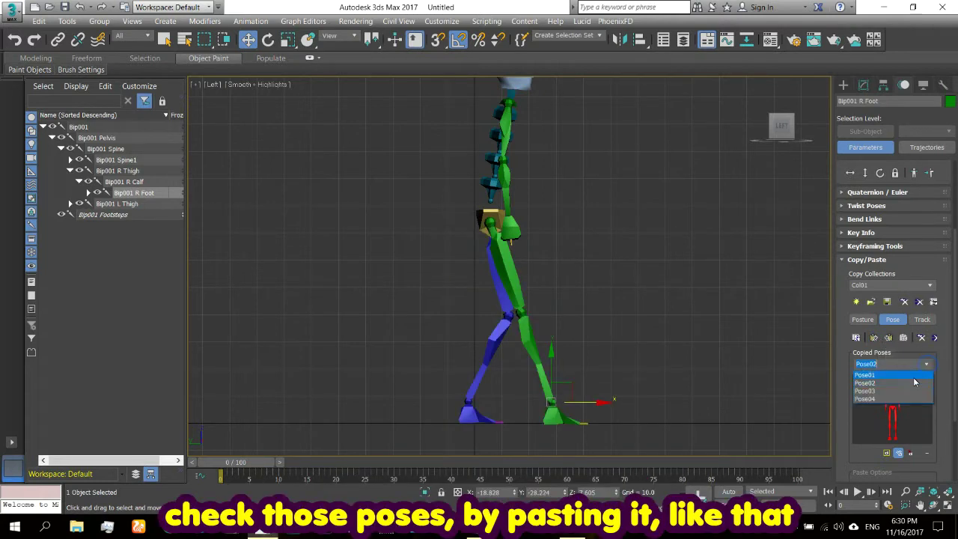
left_click(912, 377)
left_click(874, 338)
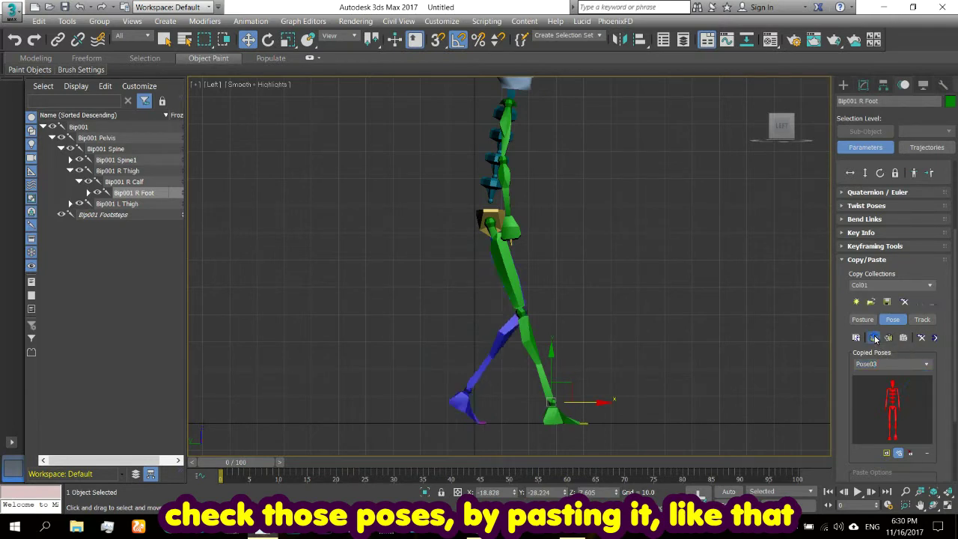
left_click(928, 366)
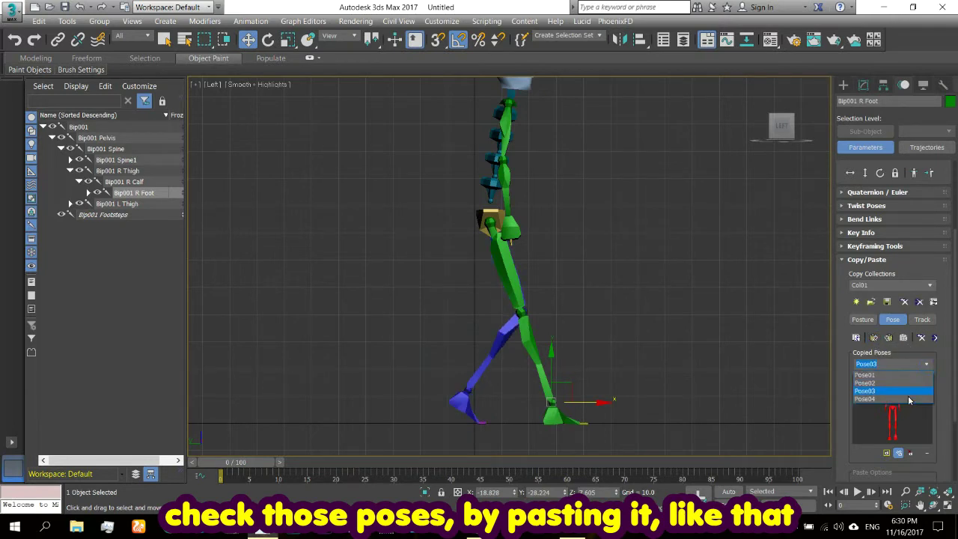
left_click(910, 399)
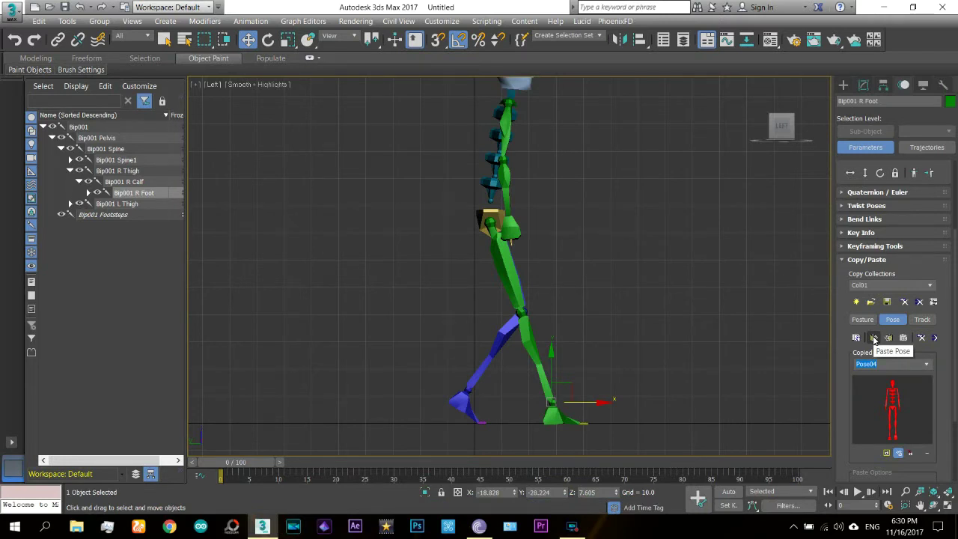
left_click(874, 338)
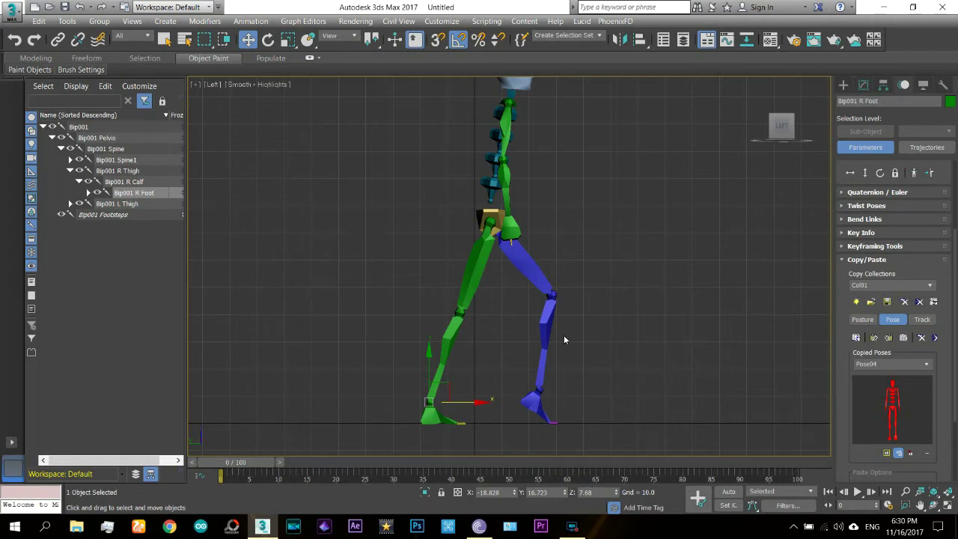
With Auto Key on, key Pose02 at frame 0 and Pose03 at frame 15
left_click(875, 338)
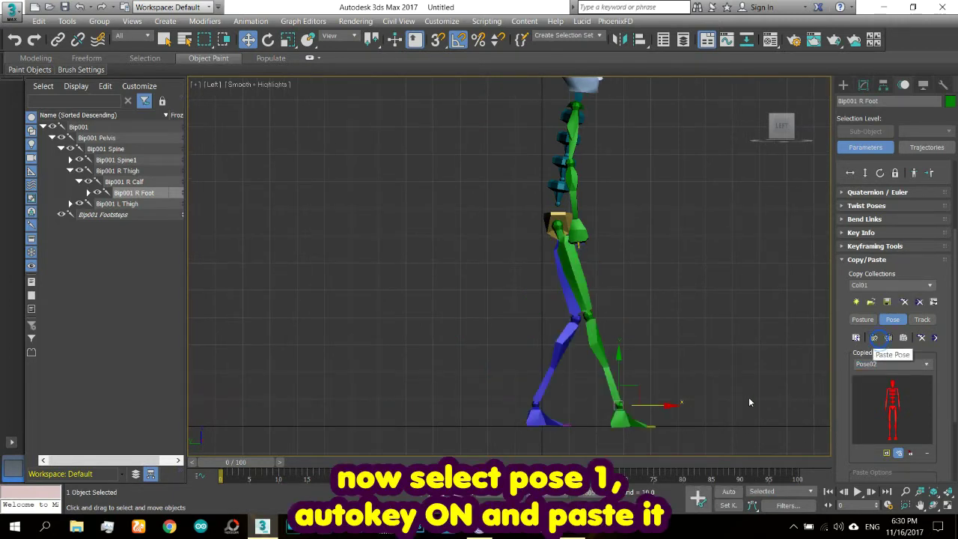
left_click(729, 492)
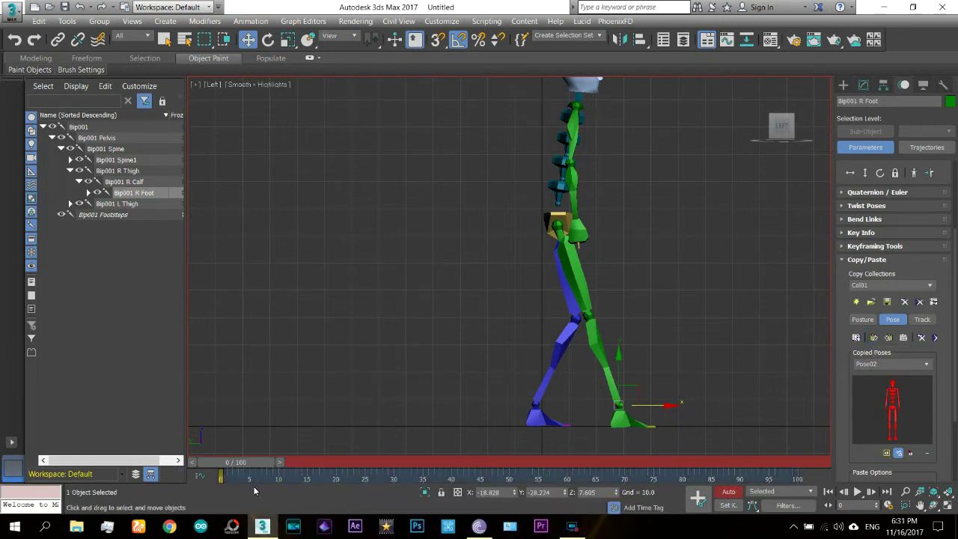
left_click_drag(254, 474, 341, 477)
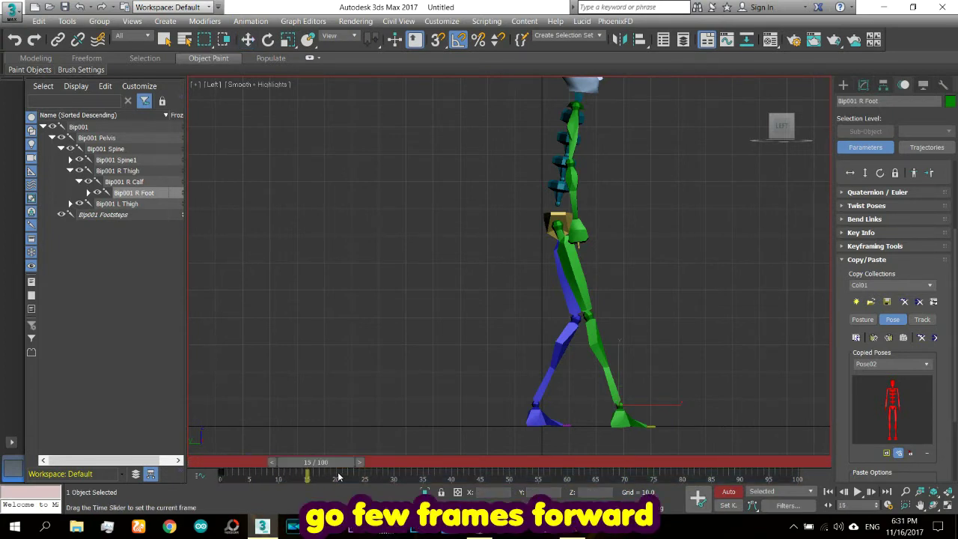
left_click(928, 363)
left_click(918, 390)
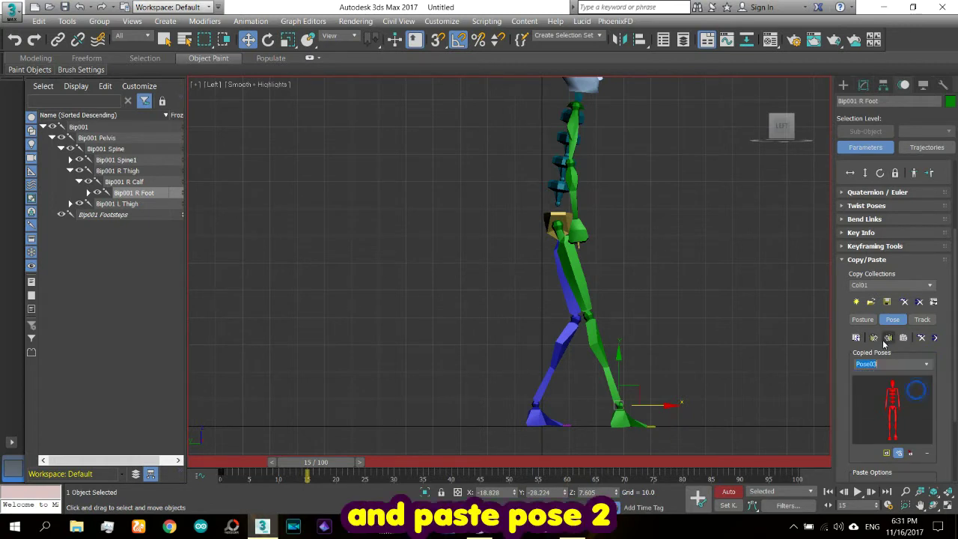
left_click(874, 337)
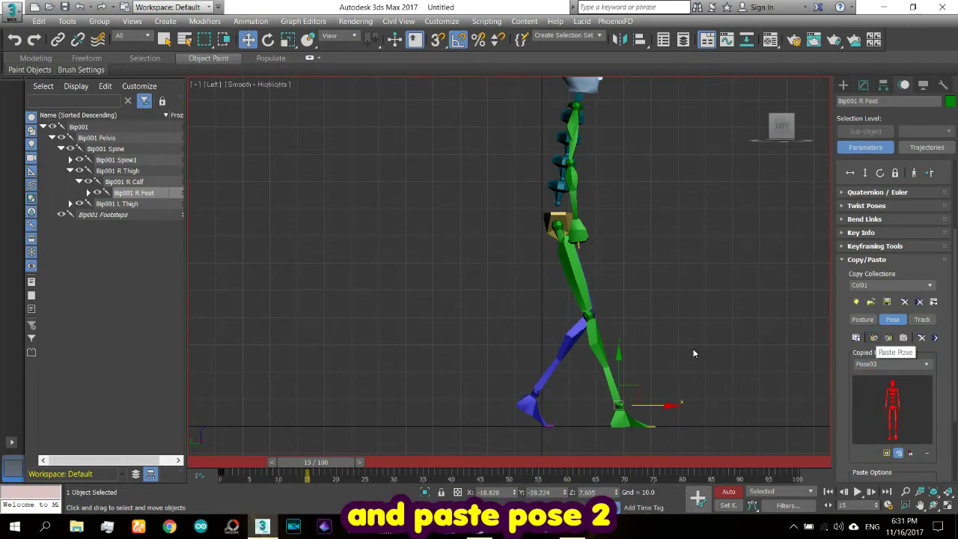
mouse_move(306, 470)
left_mouse_down()
mouse_move(320, 487)
mouse_move(199, 482)
mouse_move(397, 486)
left_mouse_up()
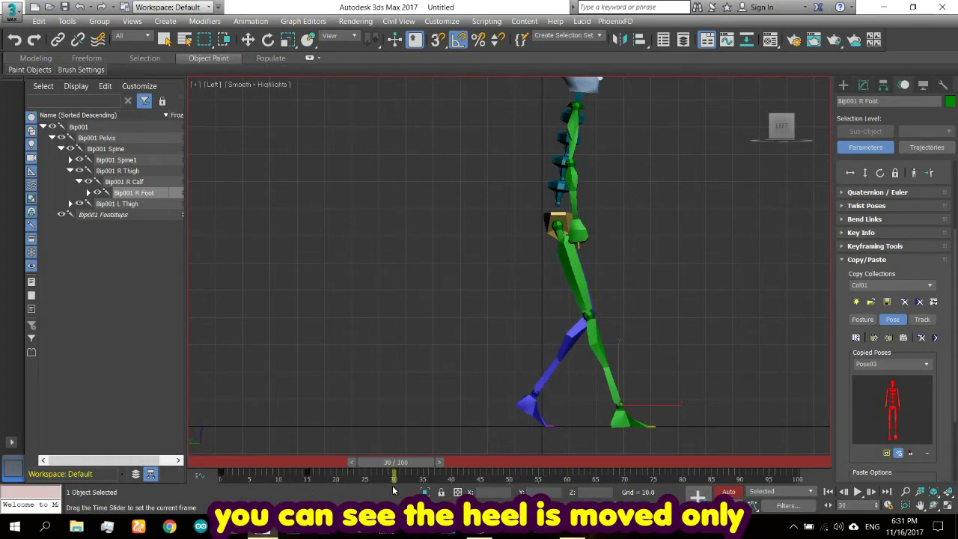
key("w")
Paste Pose04 as the key at frame 30 and scrub to check it
left_click(927, 365)
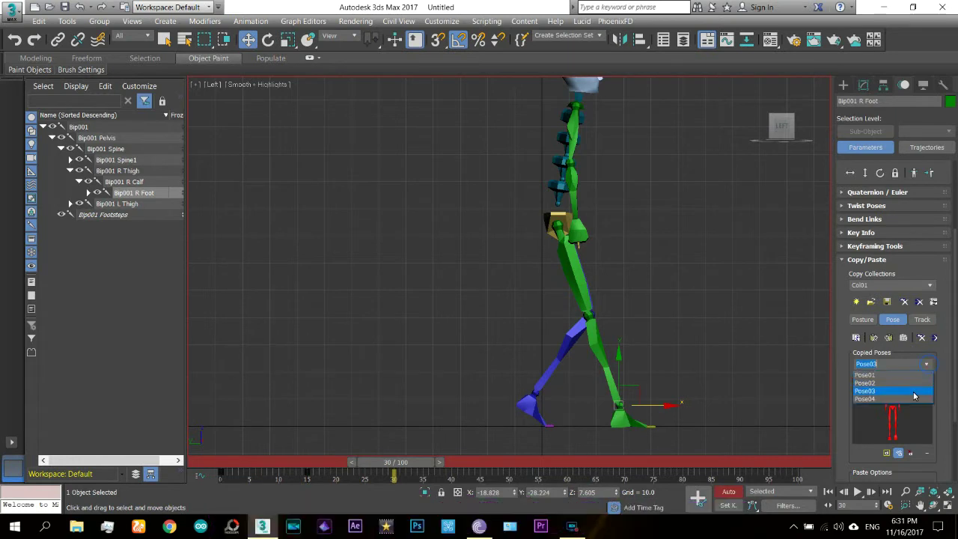
left_click(914, 400)
left_click(874, 338)
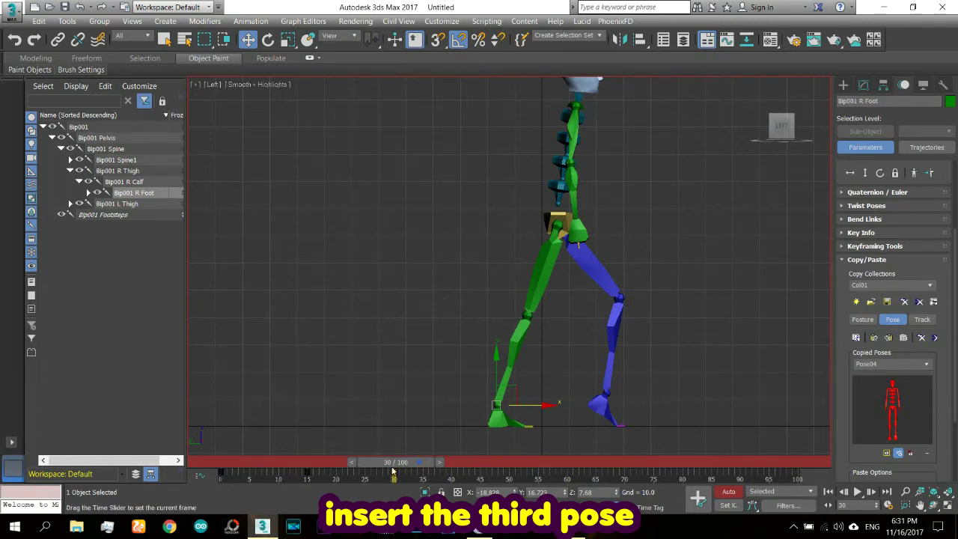
mouse_move(430, 462)
left_mouse_down()
mouse_move(344, 477)
mouse_move(422, 479)
left_mouse_up()
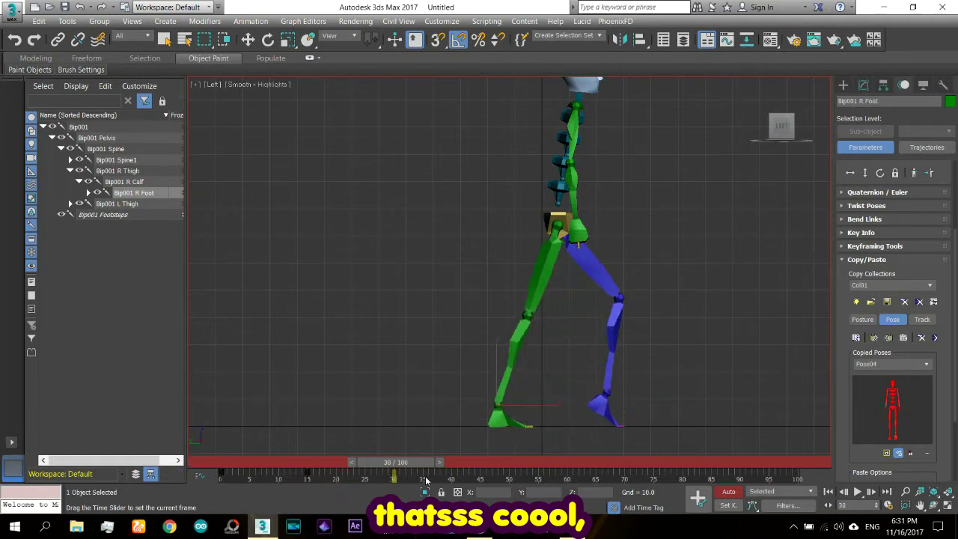
key("w")
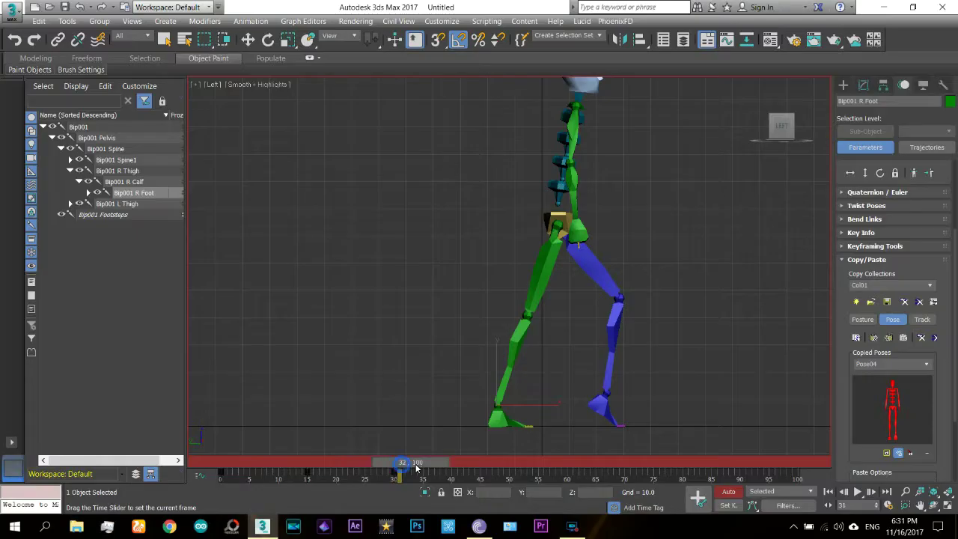
left_click_drag(412, 463, 488, 470)
Paste Pose03 opposite at frame 45 and Pose04 opposite at frame 60
key("w")
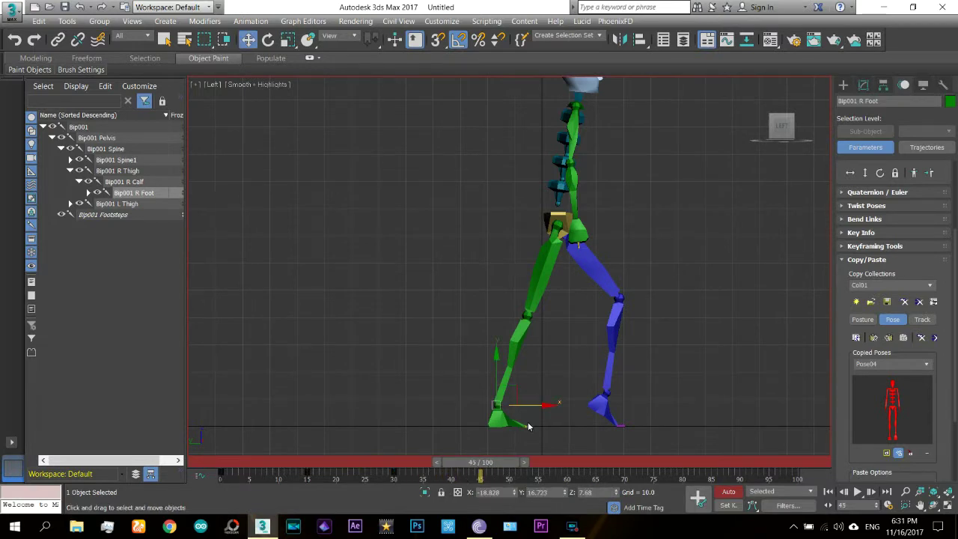
left_click(930, 365)
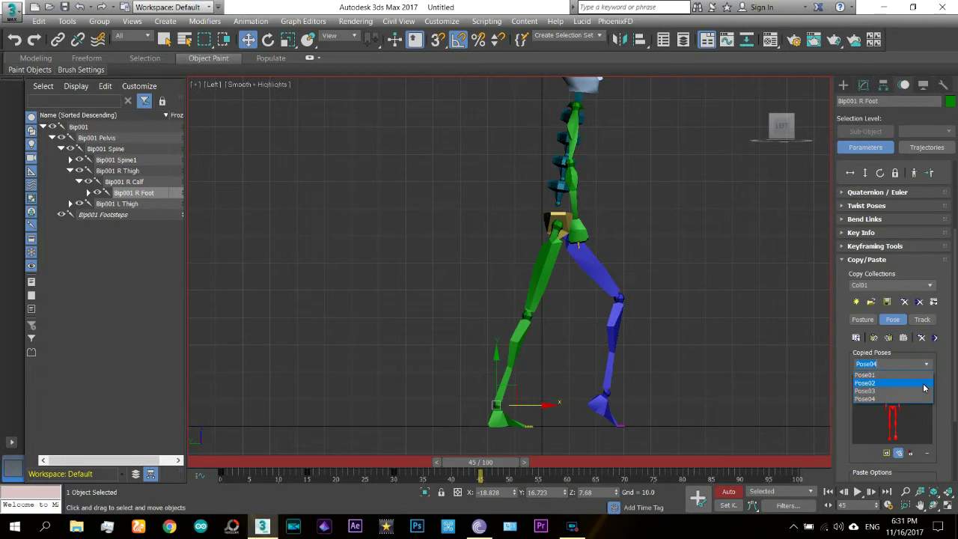
left_click(921, 392)
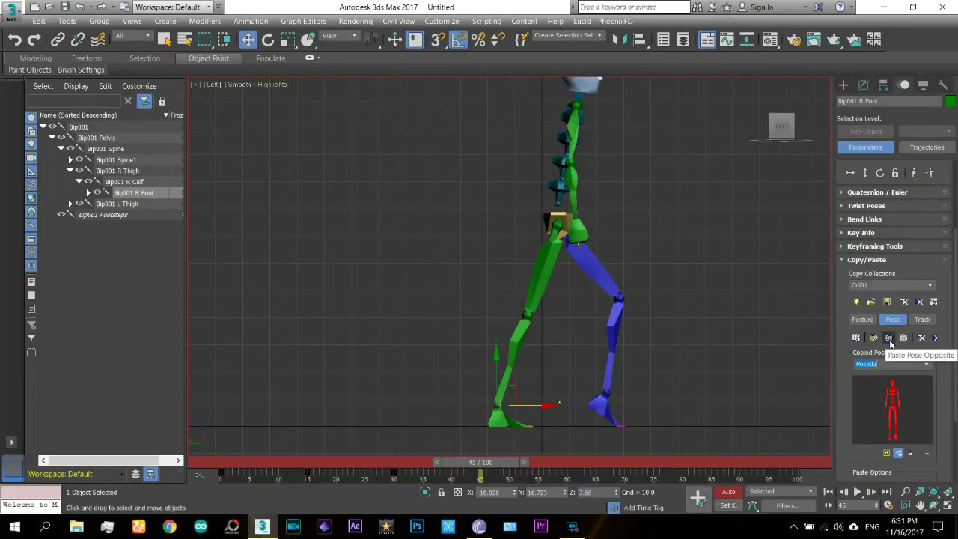
left_click(889, 337)
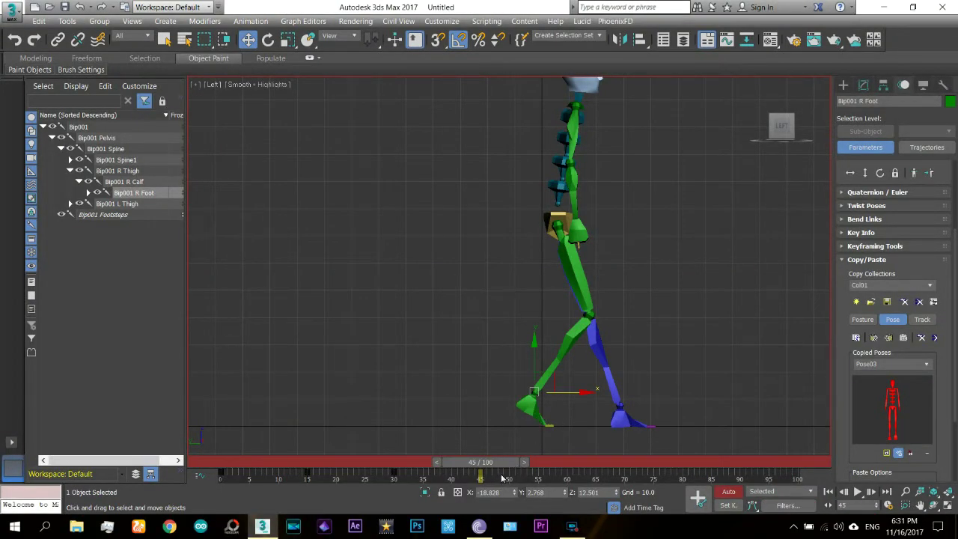
mouse_move(503, 469)
left_mouse_down()
mouse_move(591, 475)
mouse_move(567, 476)
left_mouse_up()
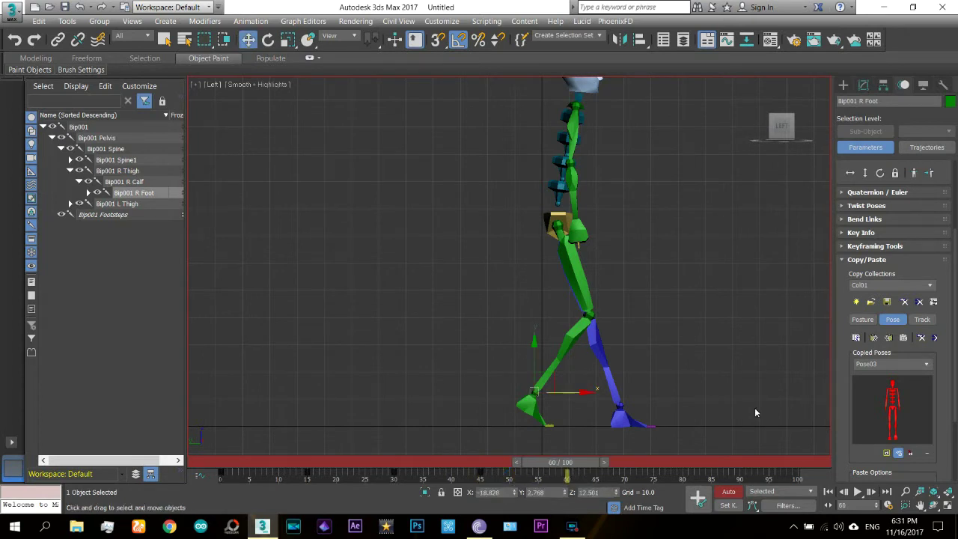
left_click(927, 364)
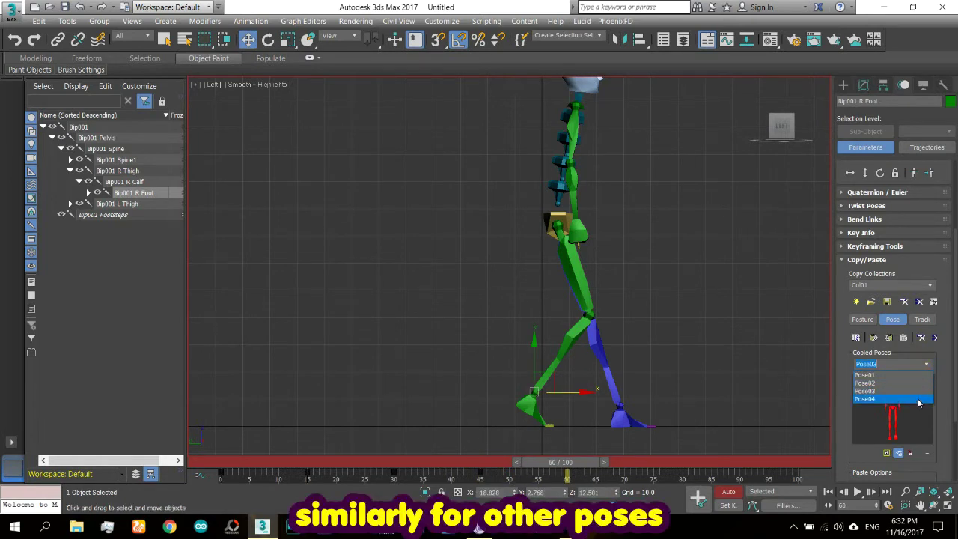
left_click(918, 400)
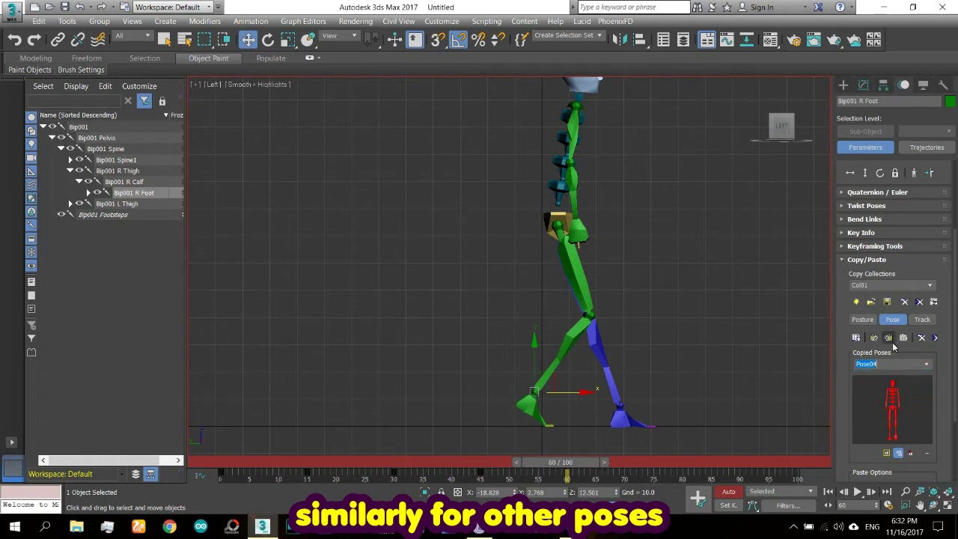
left_click(888, 339)
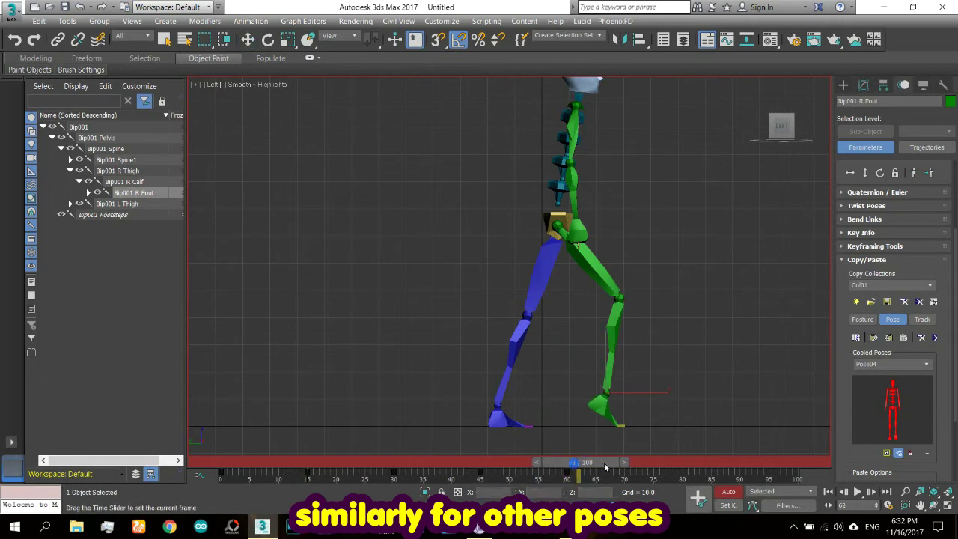
Paste Pose03 at frame 75 and Pose04 at frame 90
left_click_drag(573, 468, 652, 465)
left_click(927, 364)
left_click(900, 391)
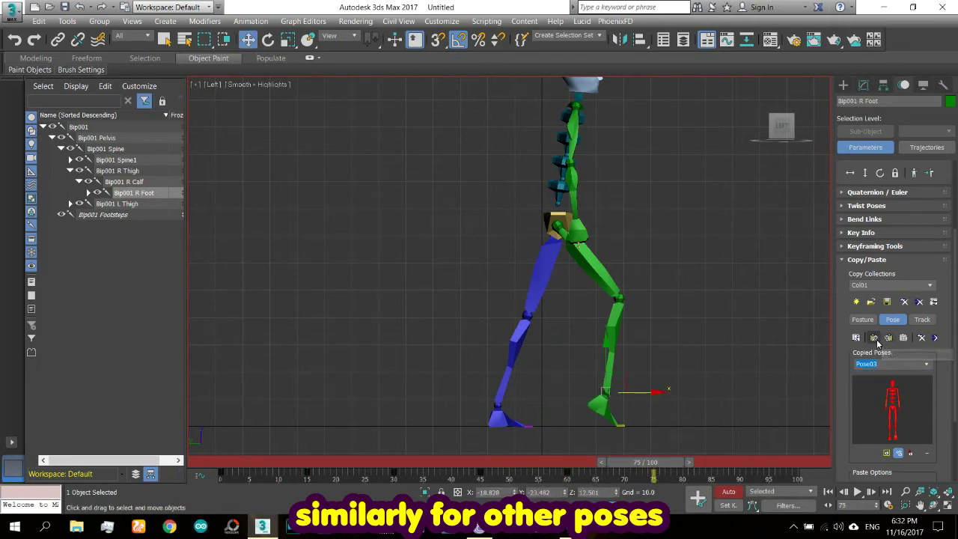
left_click(873, 337)
left_click_drag(653, 464, 797, 466)
left_click(927, 364)
left_click(898, 401)
left_click(874, 338)
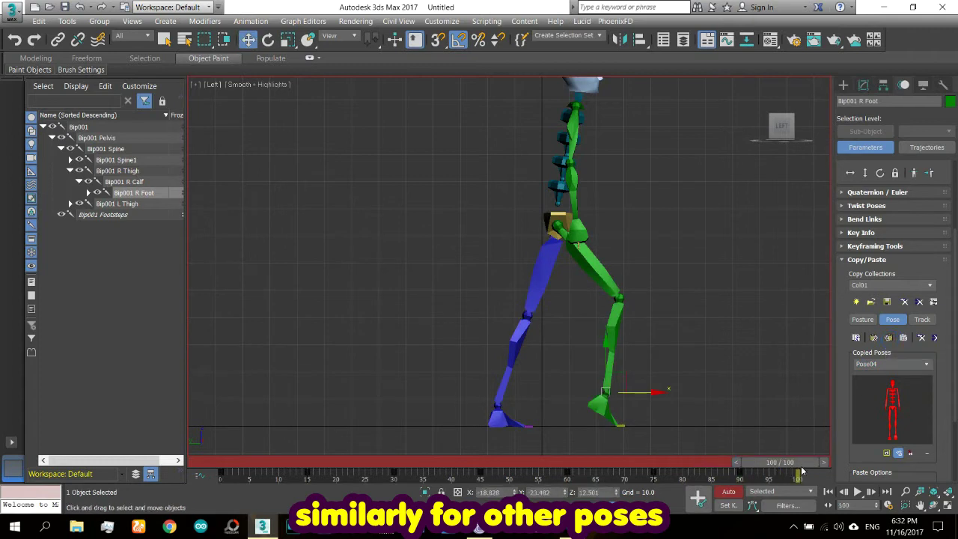
Paste Pose03 opposite at frame 100 and scrub through the walk to review it
left_click(927, 364)
left_click(899, 391)
left_click(888, 338)
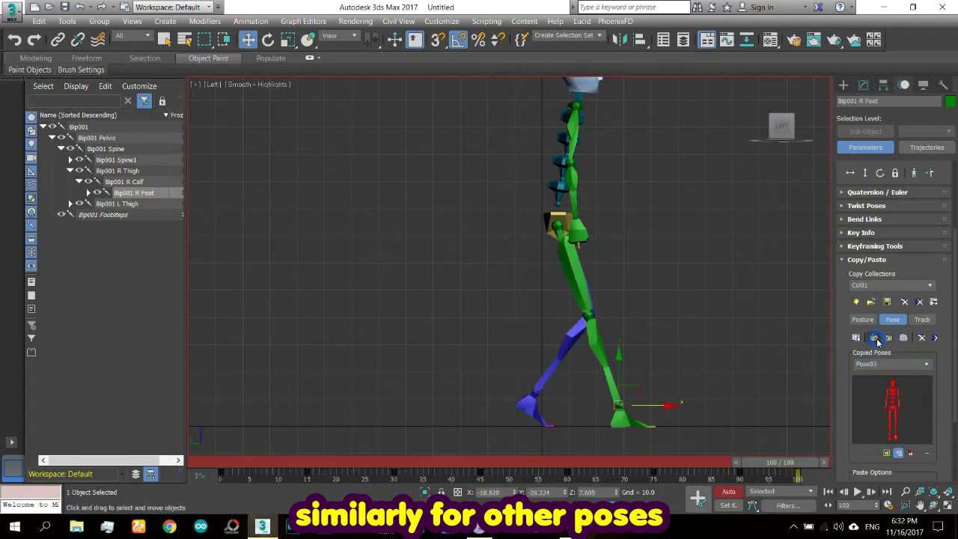
left_click_drag(791, 463, 330, 464)
left_click_drag(373, 504, 858, 511)
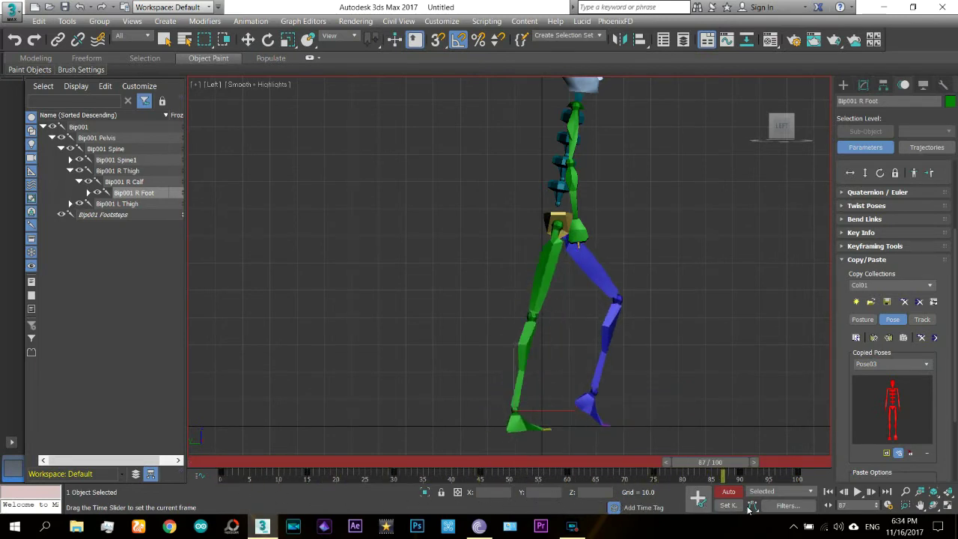
key("w")
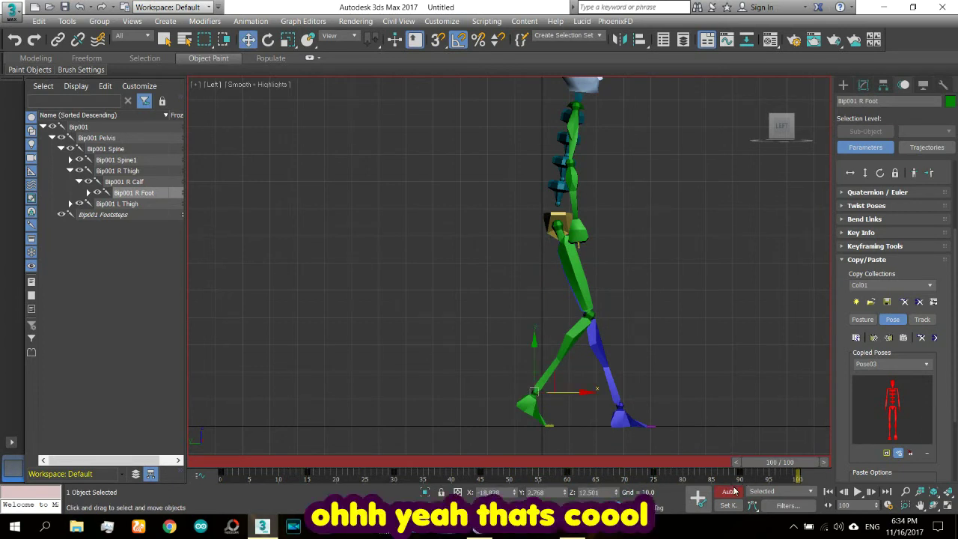
Select Bip001 and zoom out the Left view to show the whole biped
left_click(602, 233)
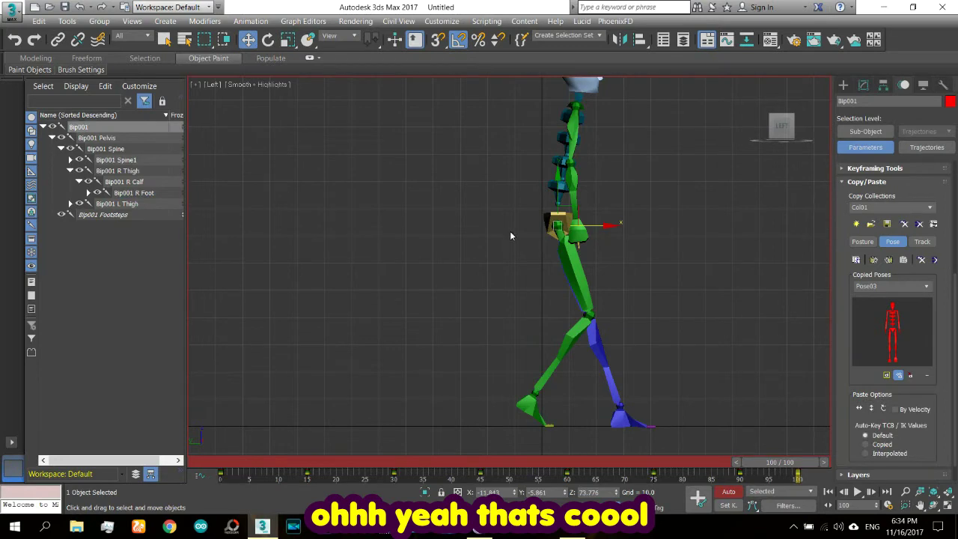
left_click(905, 490)
mouse_move(490, 303)
left_mouse_down()
mouse_move(627, 315)
mouse_move(691, 274)
left_mouse_up()
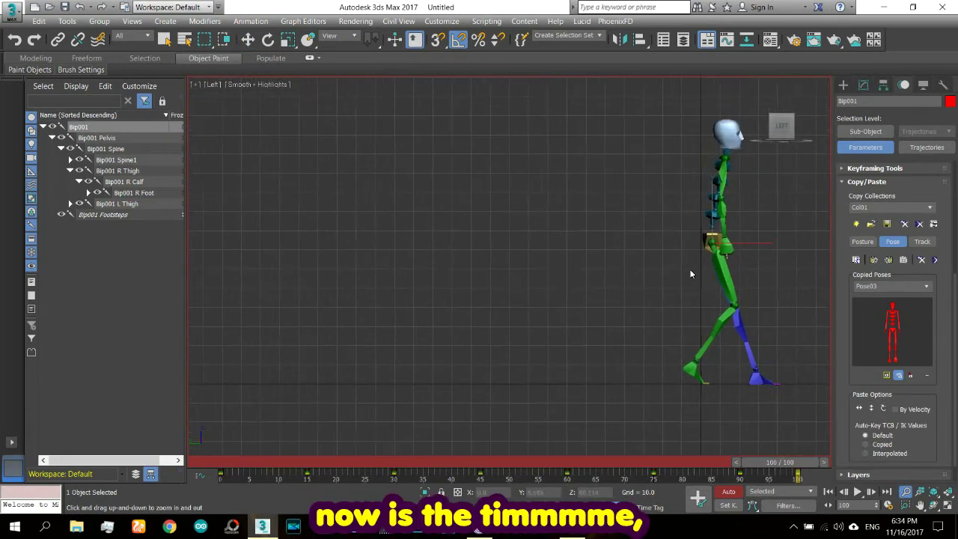
Return to frame 0, select the root's keys through frame 100, and play the walk
left_click_drag(686, 460, 224, 462)
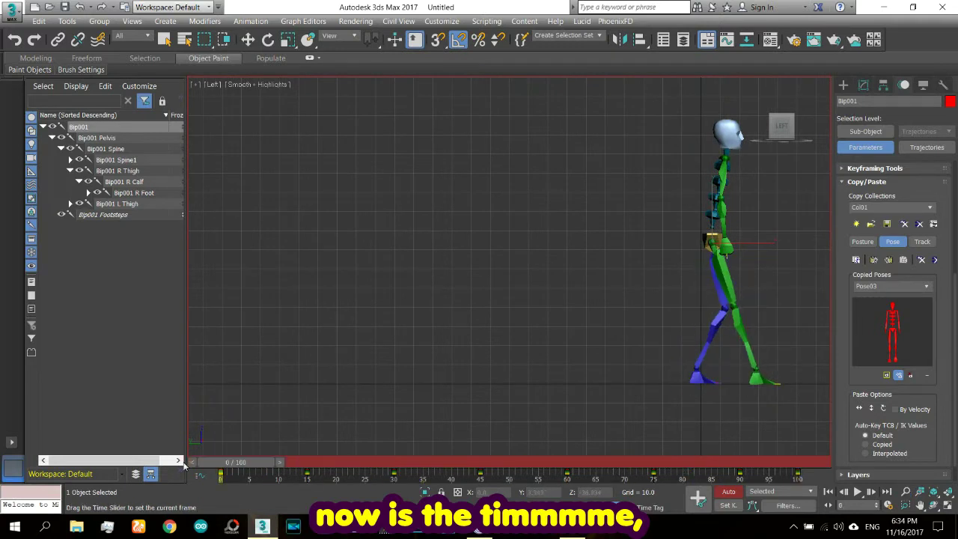
key("w")
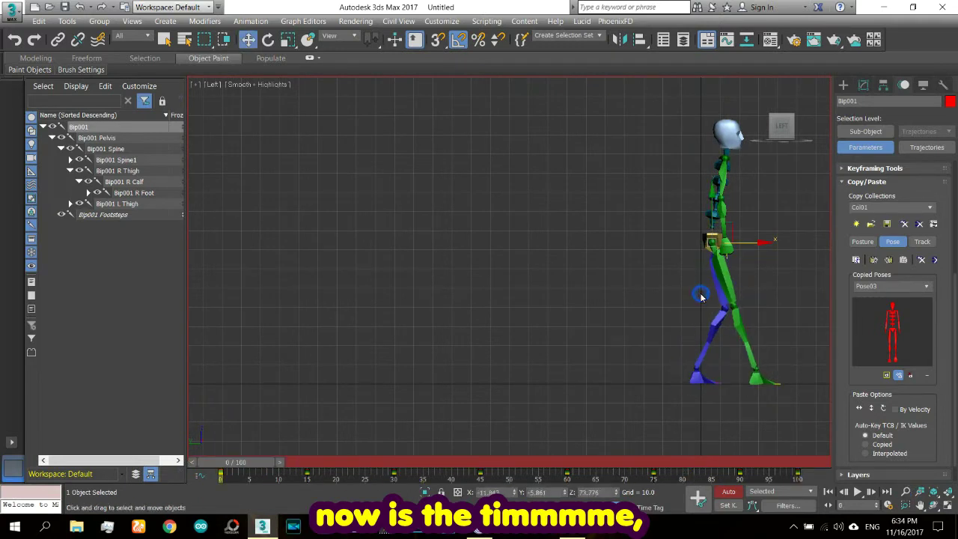
left_click_drag(253, 481, 779, 481)
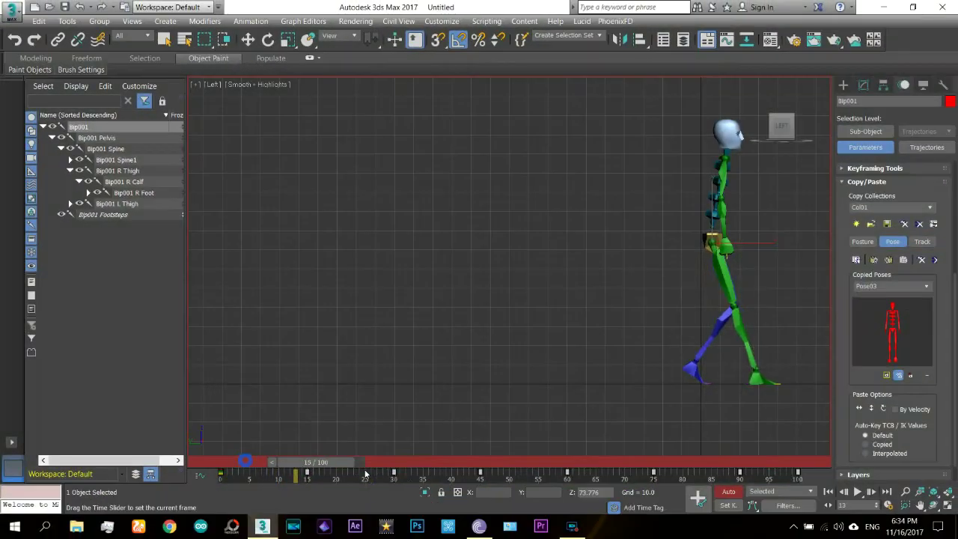
left_click_drag(430, 477, 493, 477)
key("slash")
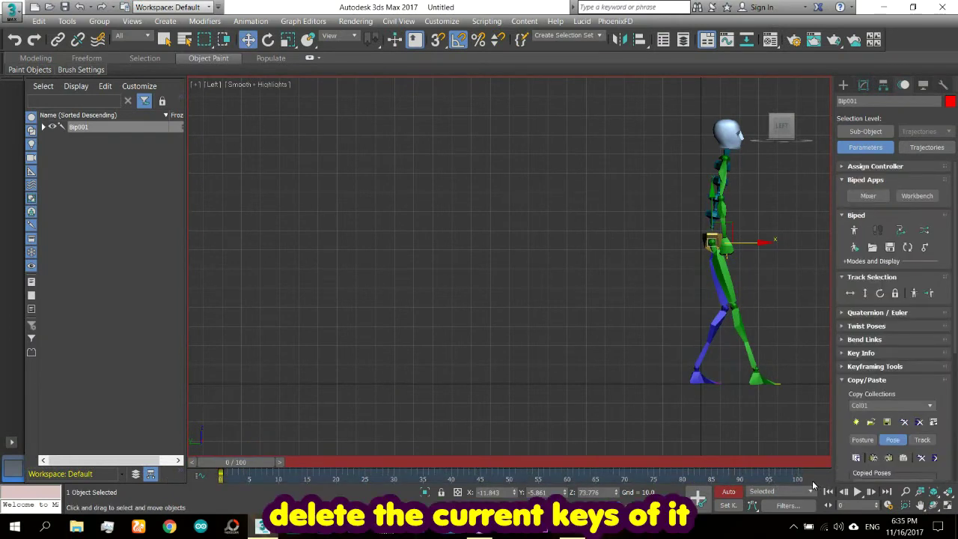
With Key Info open, Shift-drag the root's frame-0 key to frame 15 on the track bar
left_click_drag(234, 463, 316, 469)
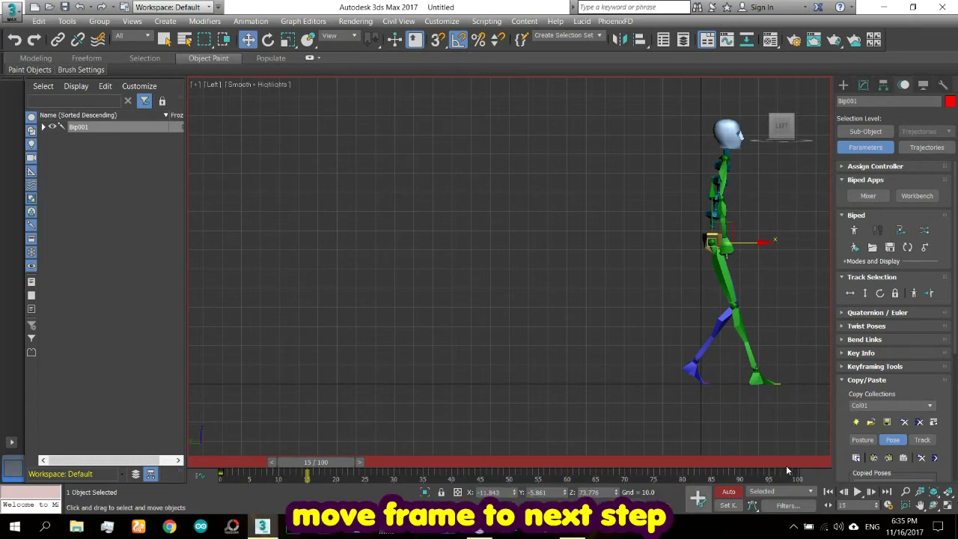
left_click(861, 351)
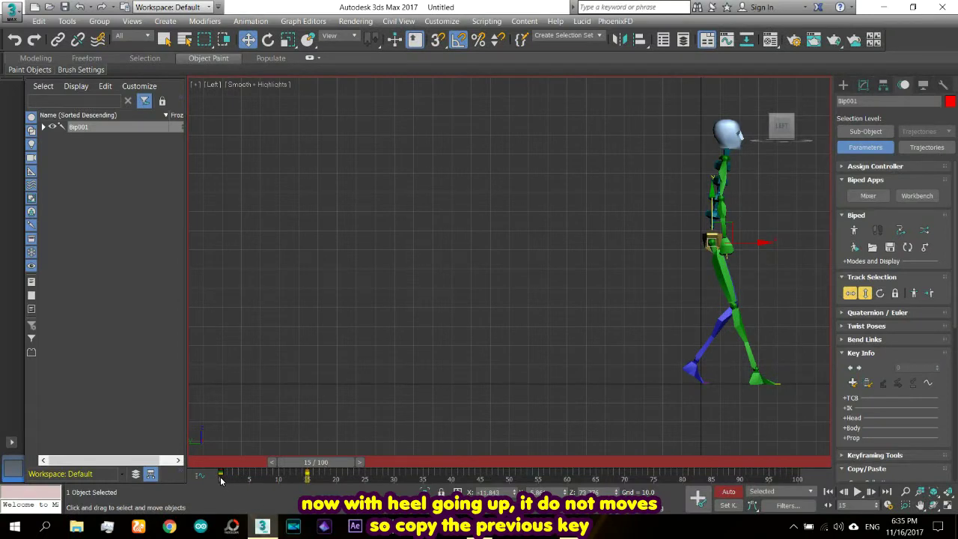
mouse_move(221, 476)
left_mouse_down("shift")
mouse_move(307, 476)
mouse_move(294, 466)
mouse_move(316, 475)
mouse_move(417, 476)
mouse_move(404, 477)
left_mouse_up("shift")
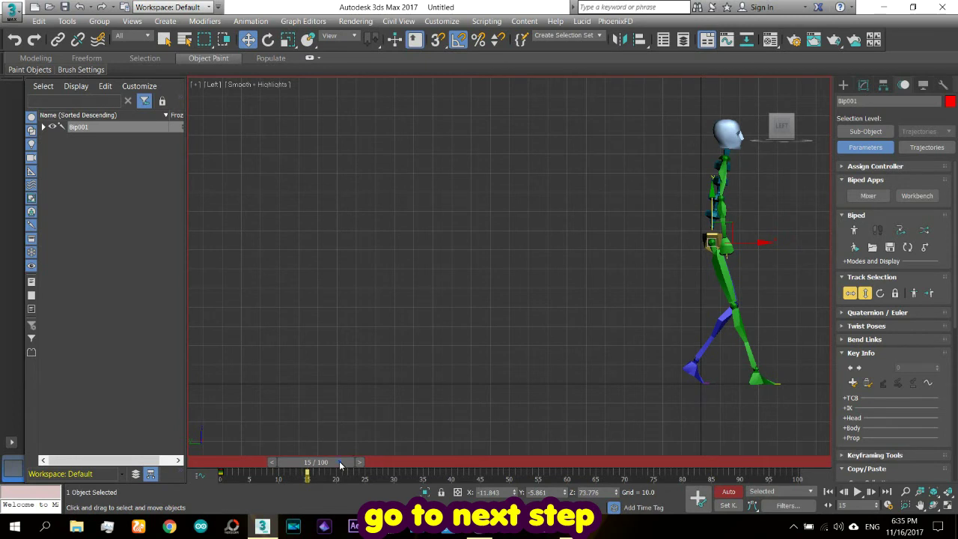
left_click_drag(341, 464, 420, 464)
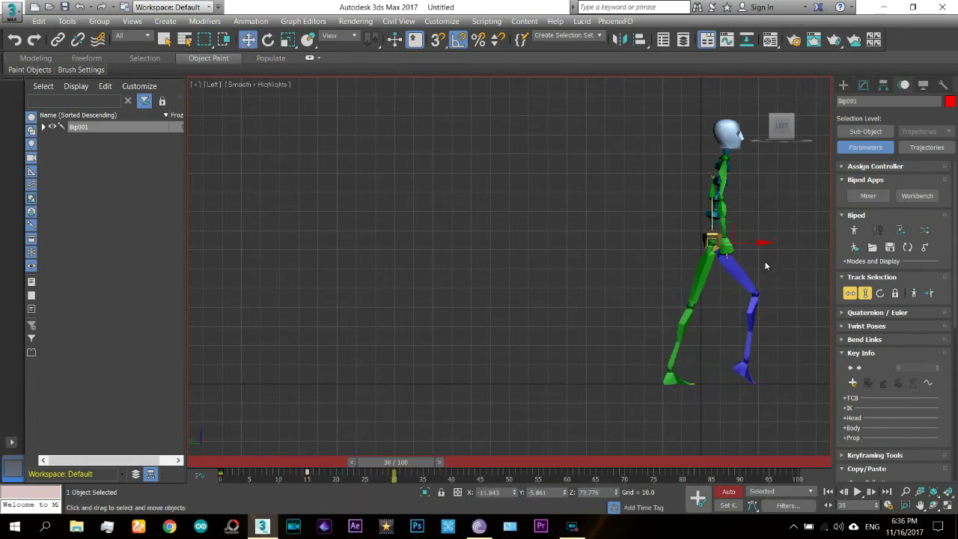
Shift Bip001's body along X around frame 17 so the planted foot stays put
left_click_drag(751, 249, 702, 251)
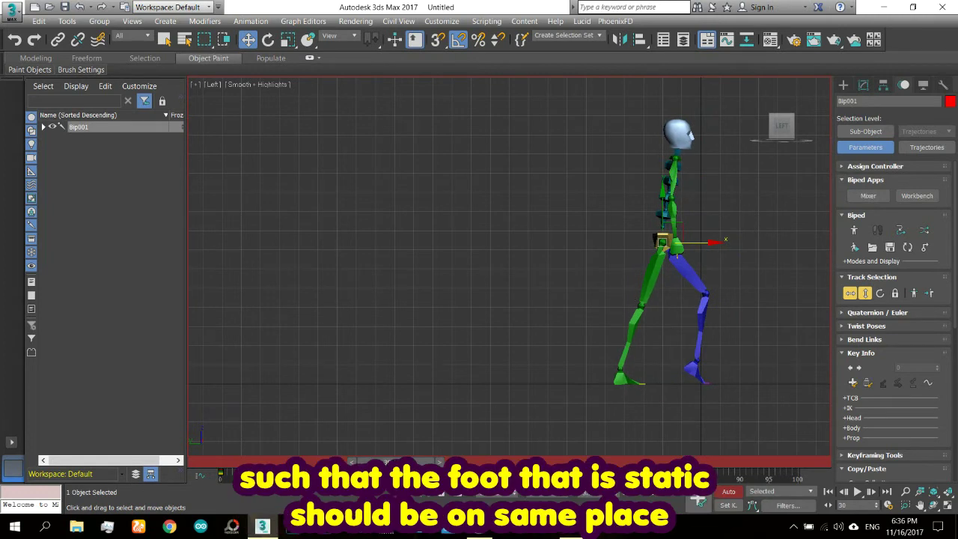
mouse_move(386, 461)
left_mouse_down()
mouse_move(283, 461)
mouse_move(488, 490)
left_mouse_up()
key("w")
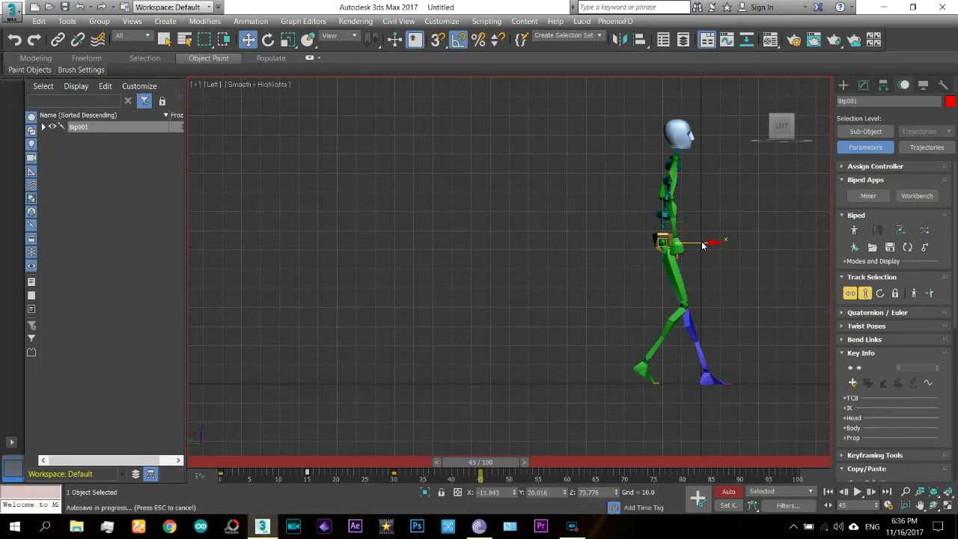
left_click_drag(703, 248, 678, 248)
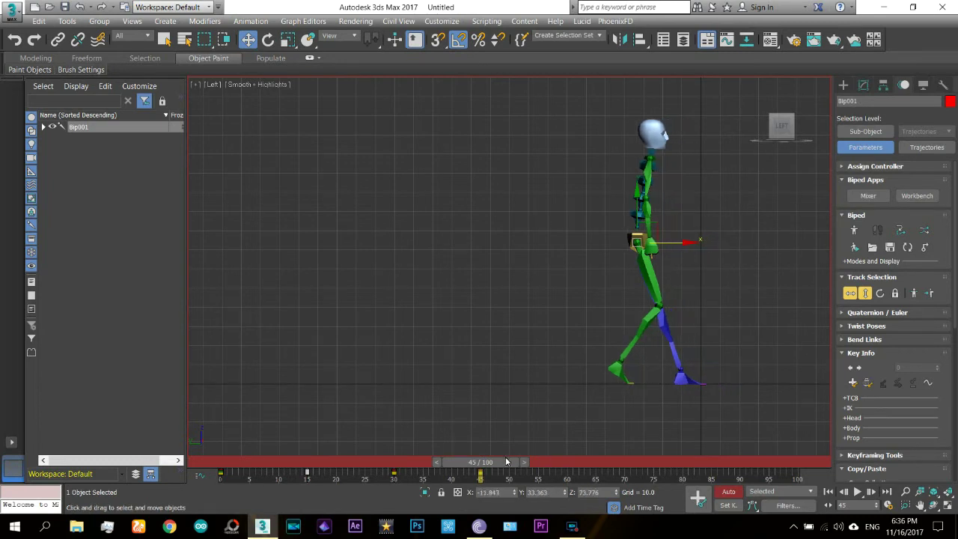
left_click_drag(506, 462, 371, 462)
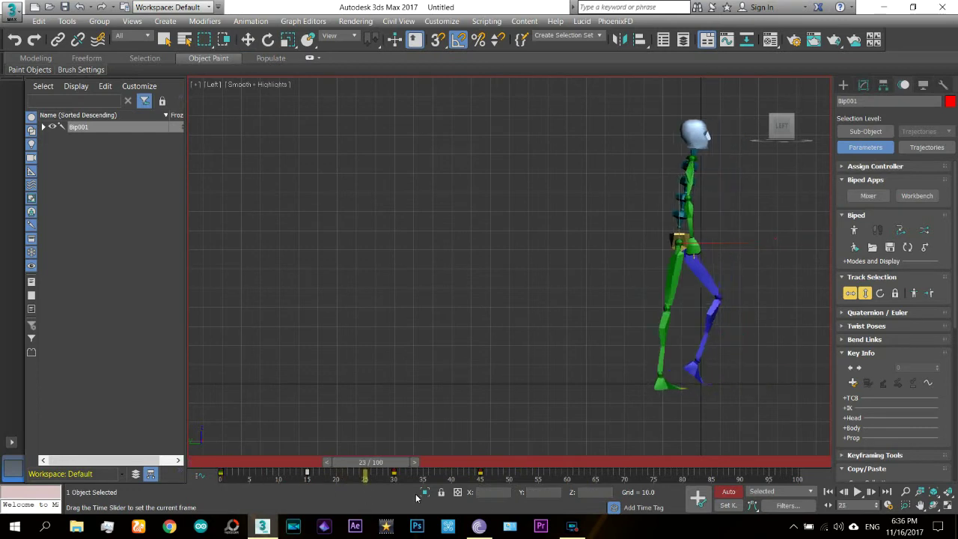
Reposition the body along X at frame 60 to line up the planted foot
left_click_drag(417, 498, 572, 495)
key("w")
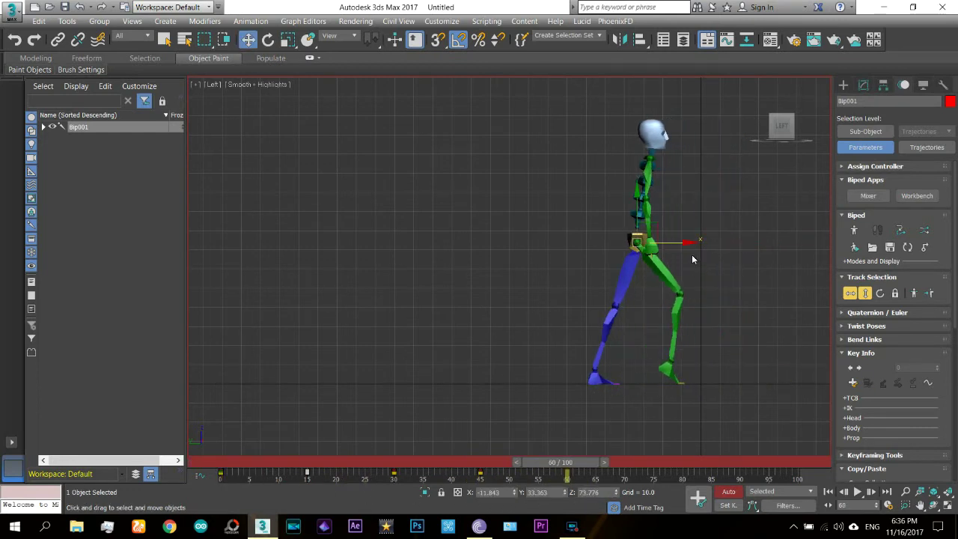
key("comma")
key("comma")
key("comma")
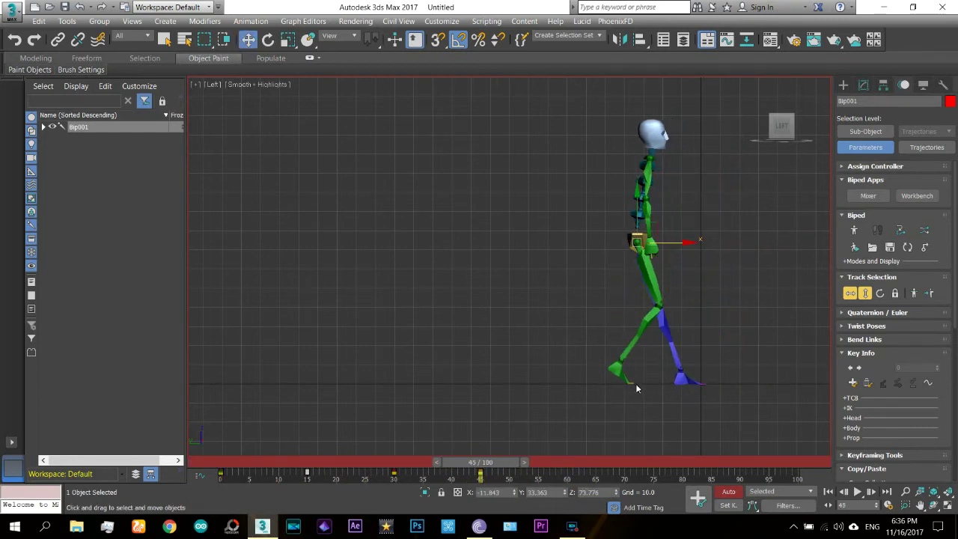
key("period")
key("period")
key("period")
key("period")
key("period")
key("period")
key("period")
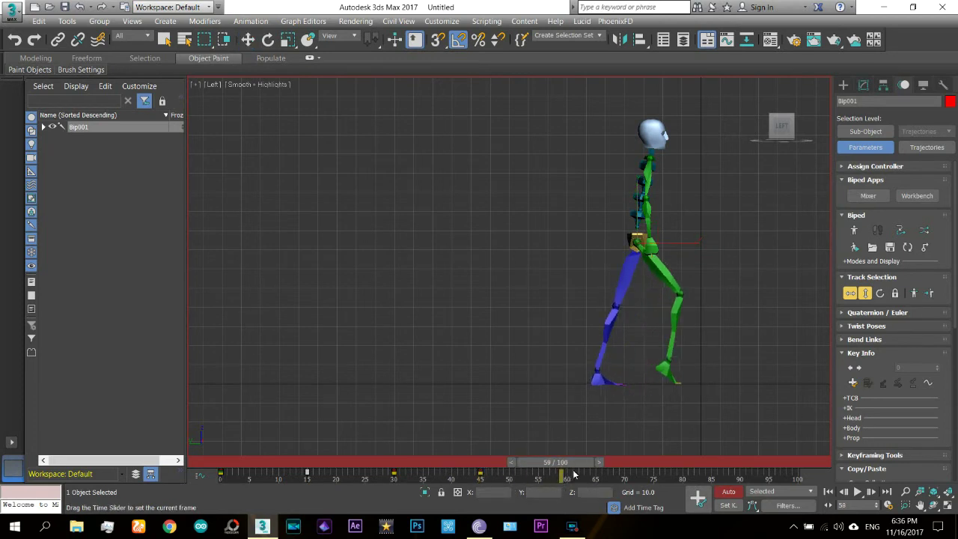
key("period")
key("period")
left_click_drag(675, 245, 605, 251)
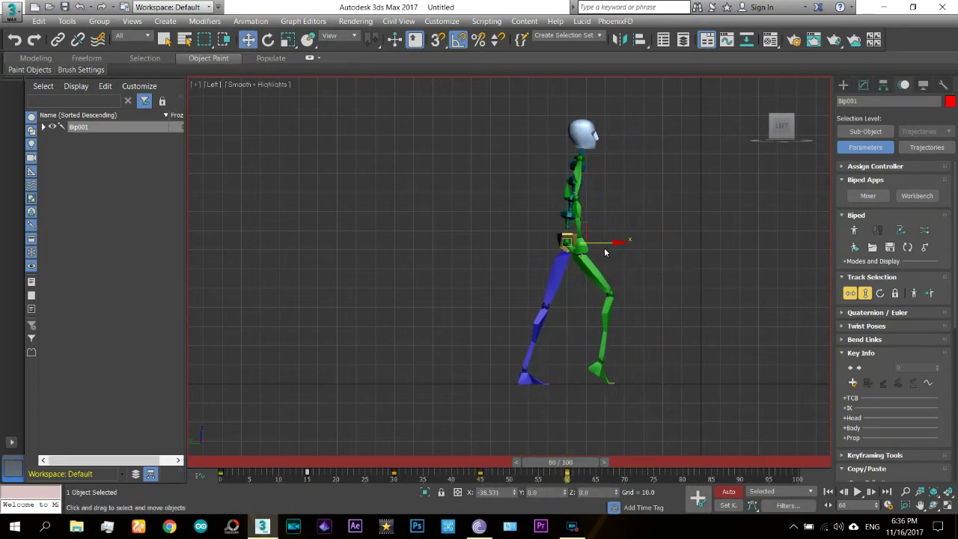
left_click_drag(571, 463, 569, 463)
left_click_drag(606, 248, 626, 247)
mouse_move(569, 462)
left_mouse_down()
mouse_move(330, 463)
mouse_move(645, 462)
left_mouse_up()
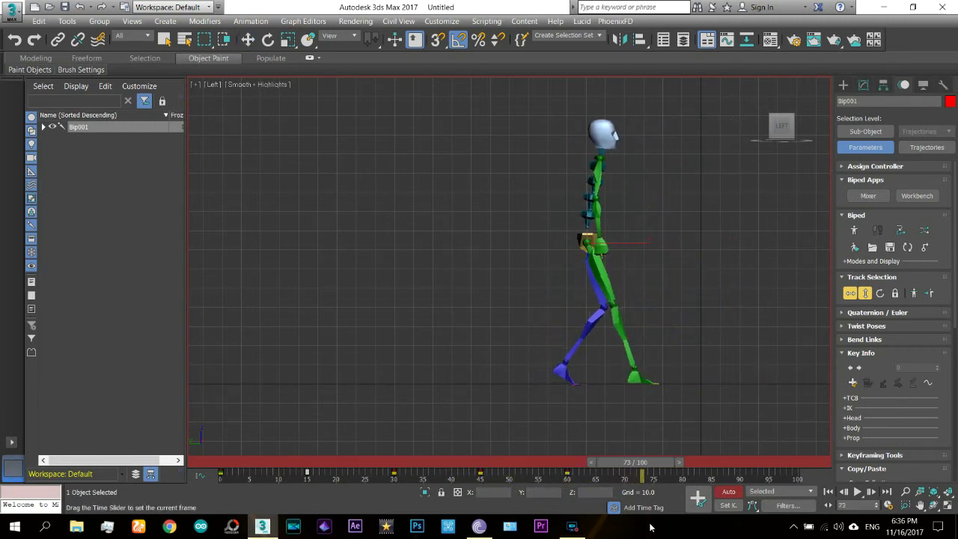
Shift the body along X at frames 73 through 100 to keep each planted foot fixed
mouse_move(655, 528)
left_mouse_down()
mouse_move(642, 516)
mouse_move(656, 515)
left_mouse_up()
key("w")
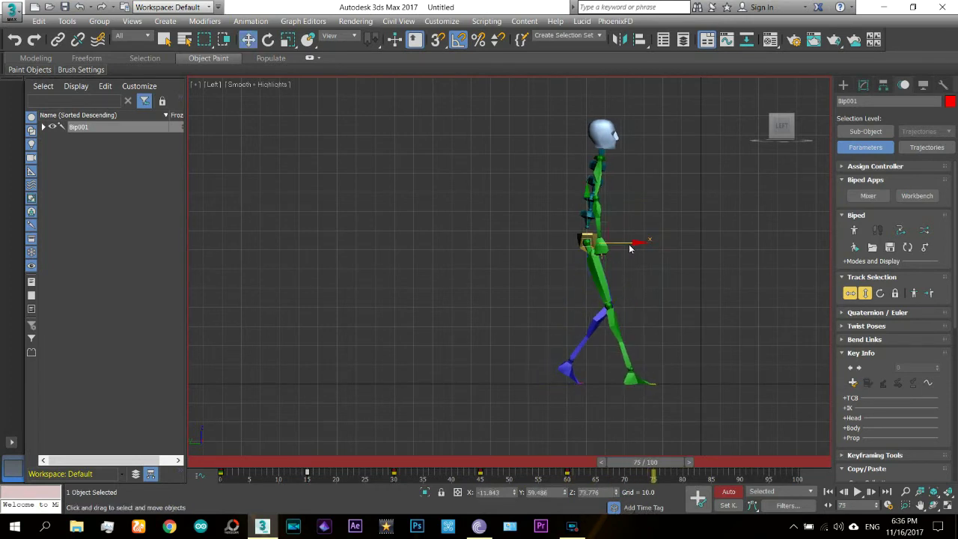
left_click_drag(630, 248, 610, 247)
mouse_move(652, 463)
left_mouse_down()
mouse_move(306, 476)
mouse_move(669, 480)
left_mouse_up()
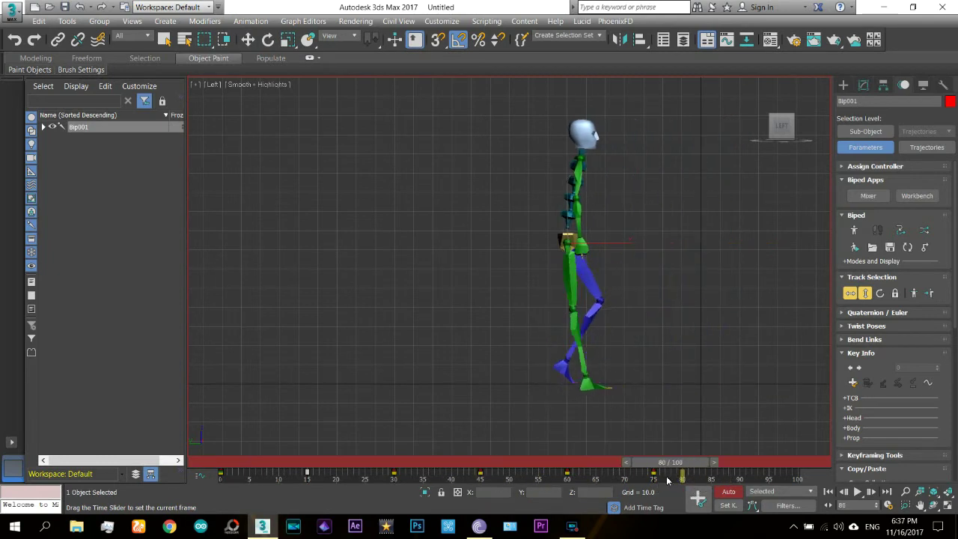
left_click(656, 463)
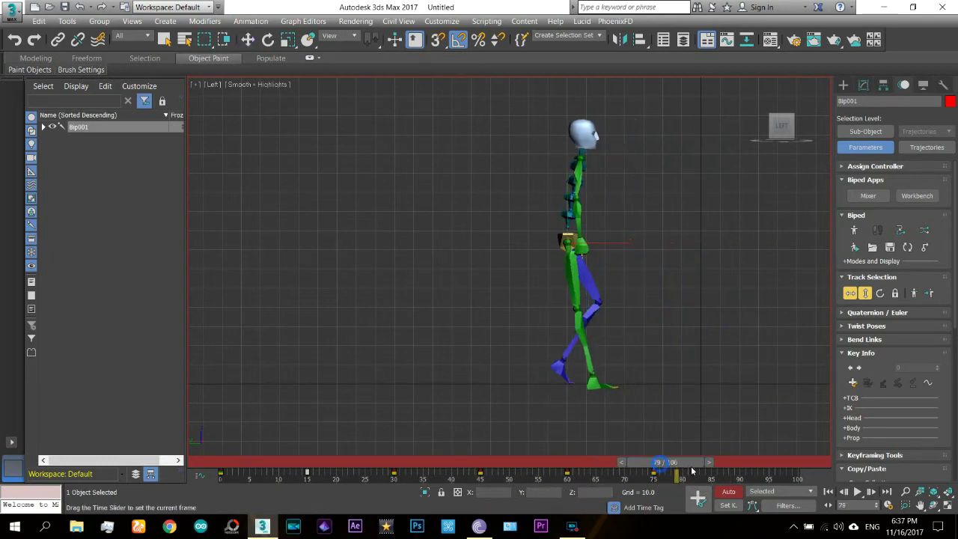
mouse_move(692, 470)
left_mouse_down()
mouse_move(749, 470)
mouse_move(690, 469)
mouse_move(726, 486)
mouse_move(802, 472)
left_mouse_up()
key("w")
left_click_drag(558, 247, 536, 247)
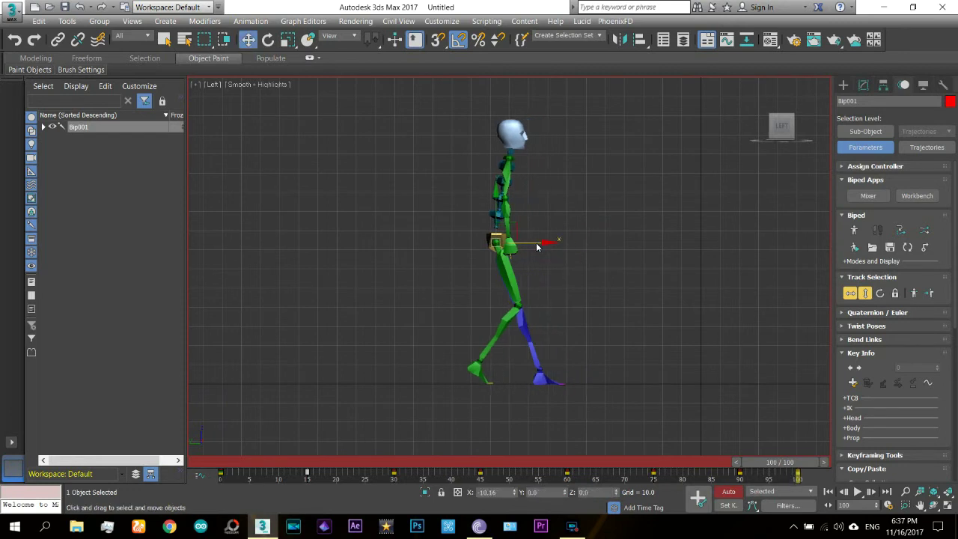
left_click_drag(780, 462, 160, 455)
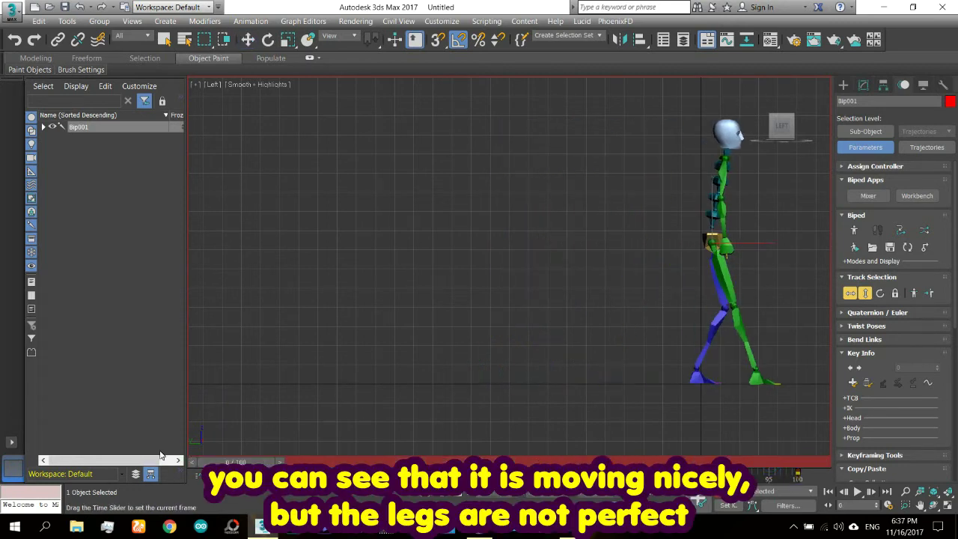
left_click(859, 492)
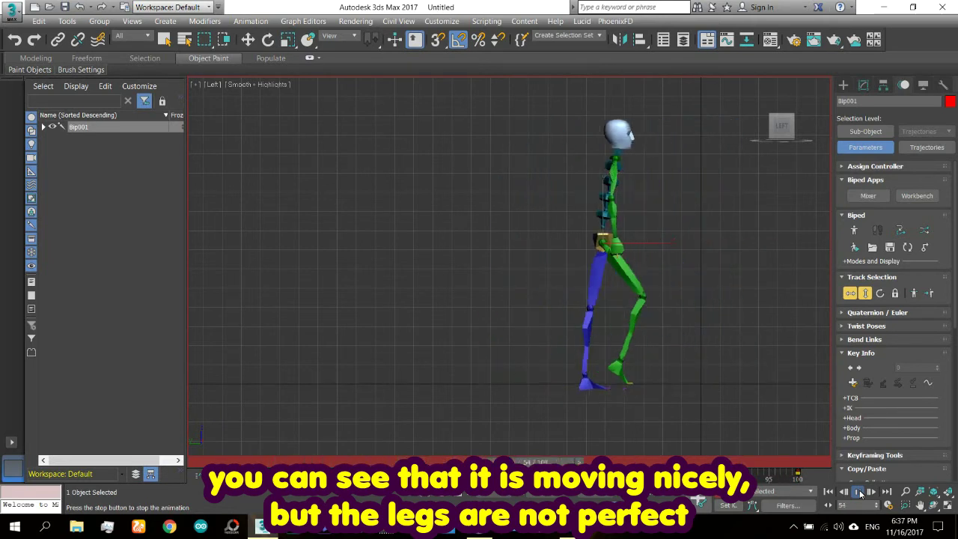
left_click(217, 462)
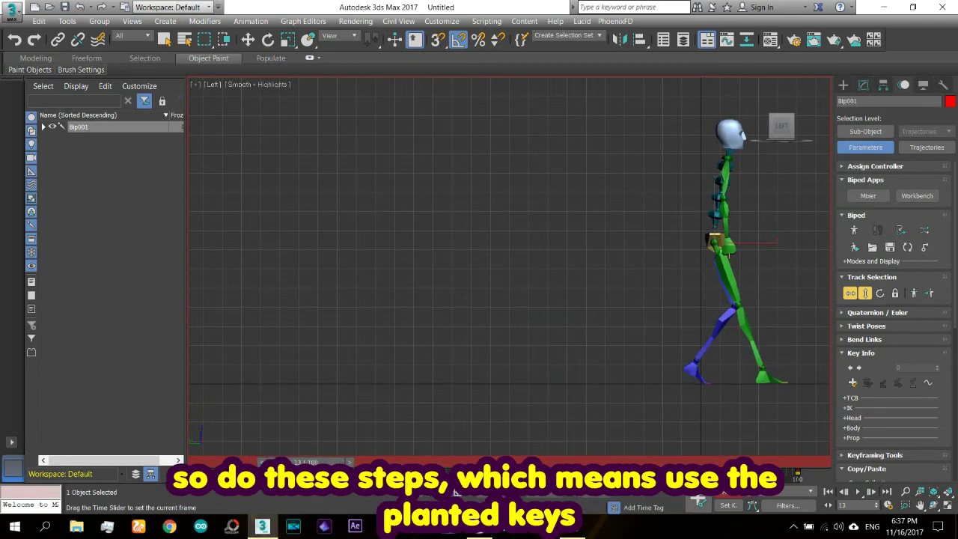
Set planted keys on the left foot at frames 0 and 14
left_click(689, 374)
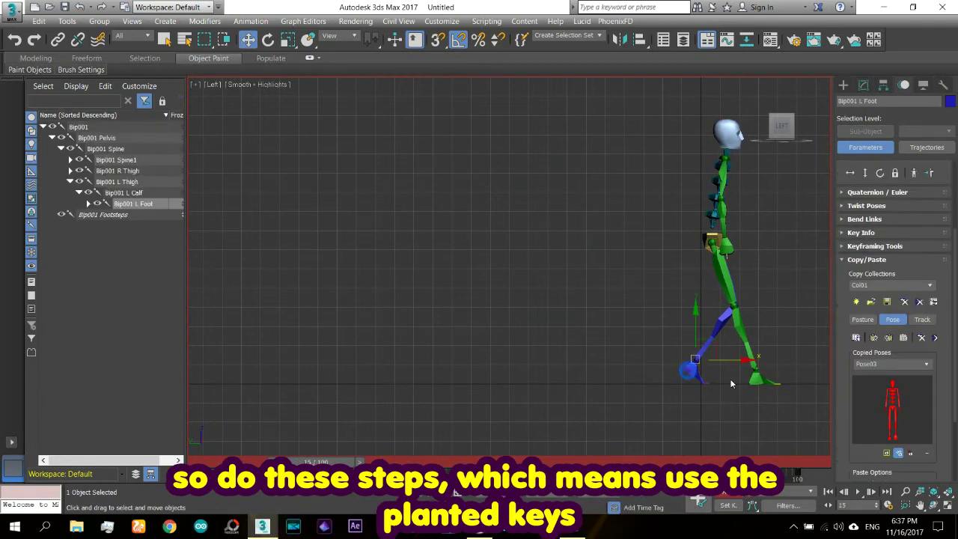
left_click(862, 233)
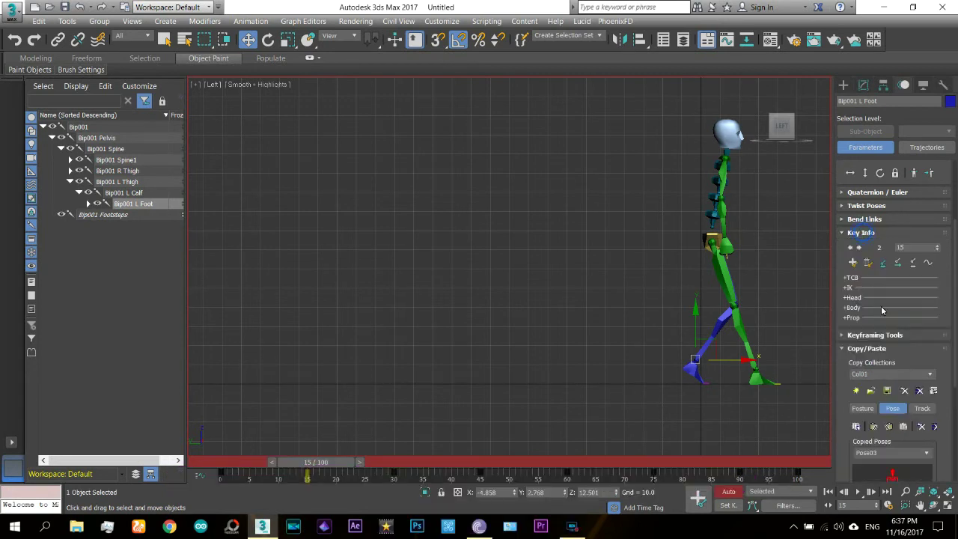
key("Home")
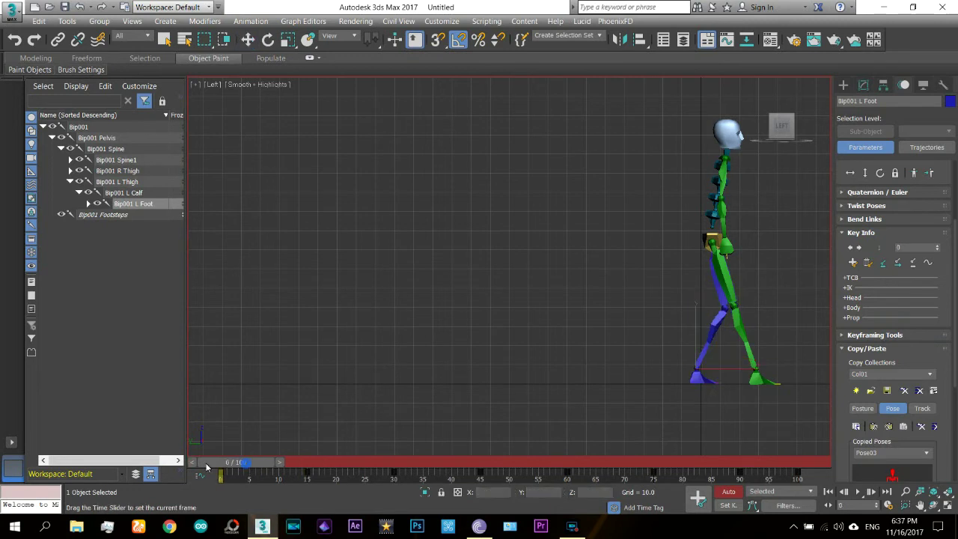
key("w")
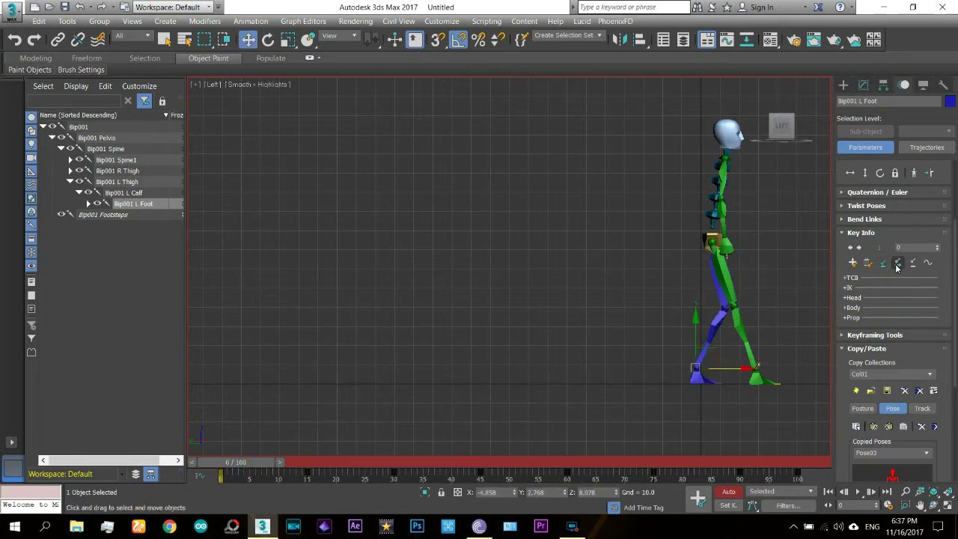
left_click(886, 266)
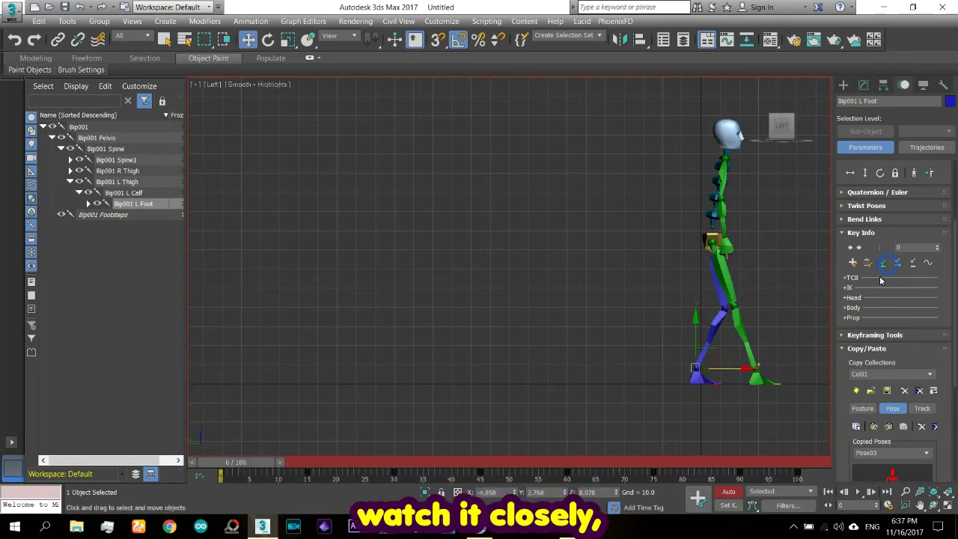
mouse_move(247, 468)
left_mouse_down()
mouse_move(320, 479)
mouse_move(356, 467)
left_mouse_up()
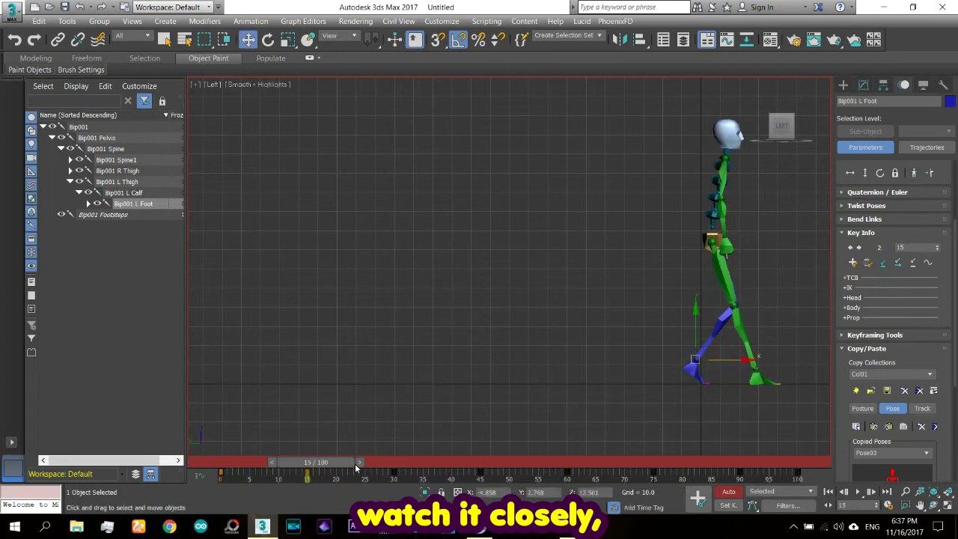
left_click(885, 263)
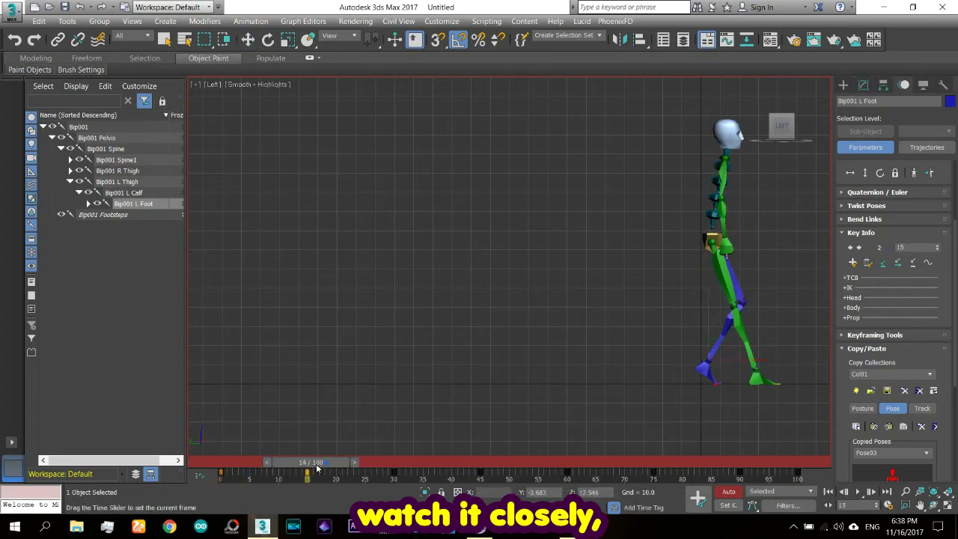
Select the right foot and scrub frames 0–18 to review its walk poses
left_click_drag(327, 462, 196, 470)
left_click_drag(262, 476, 335, 482)
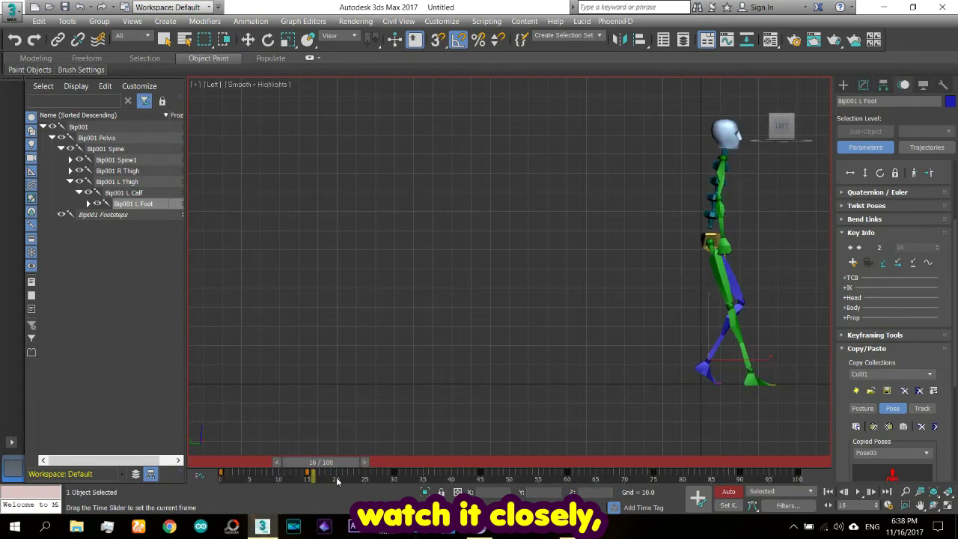
key("w")
left_click(751, 385)
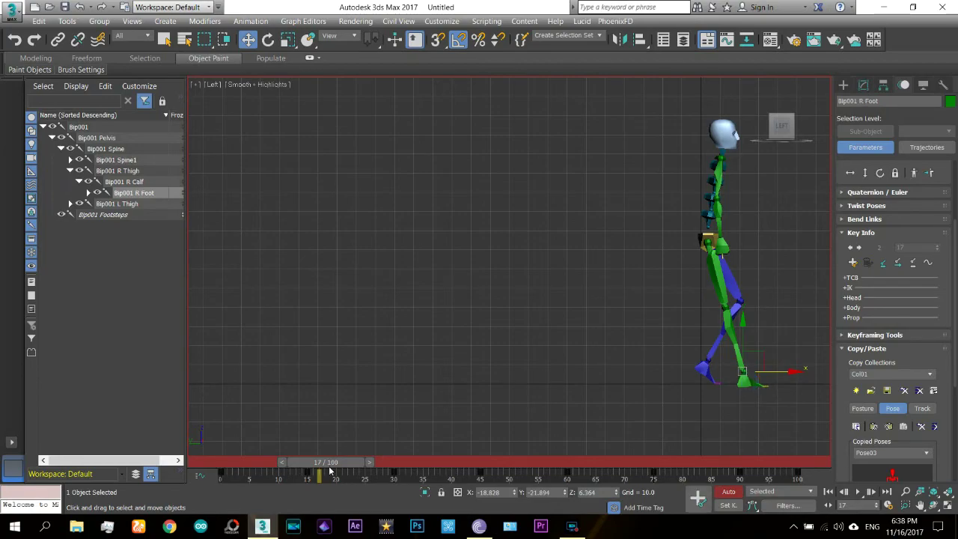
left_click_drag(329, 470, 281, 462)
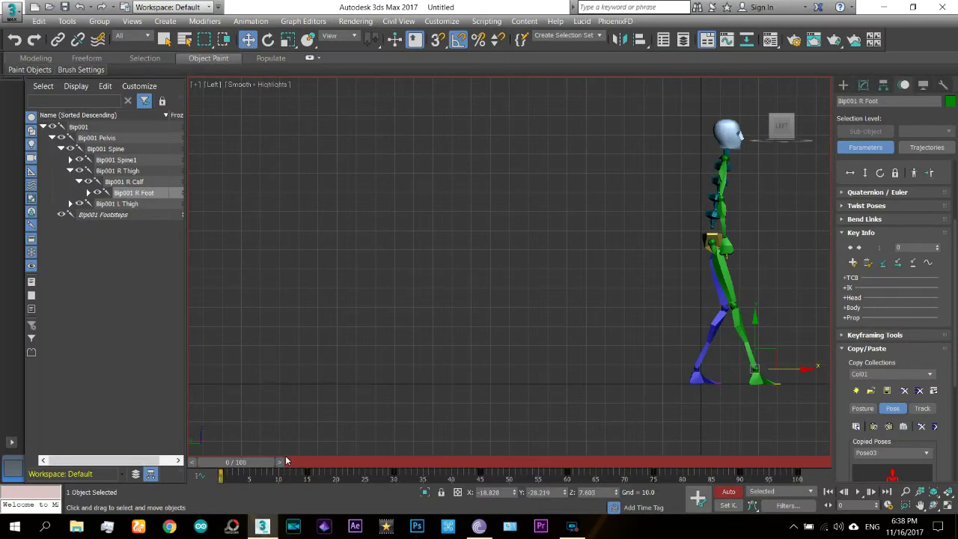
left_click_drag(253, 465, 331, 466)
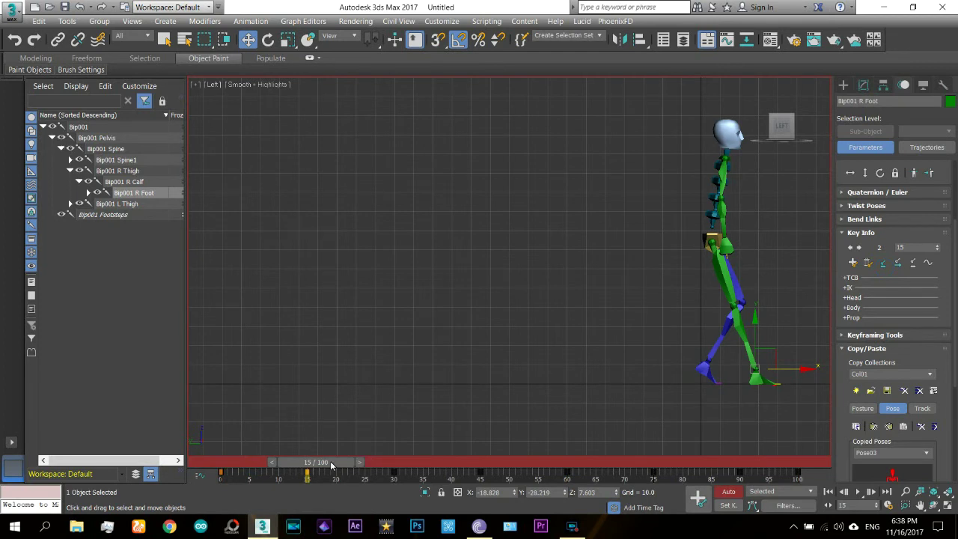
left_click_drag(331, 464, 190, 466)
left_click_drag(251, 469, 410, 487)
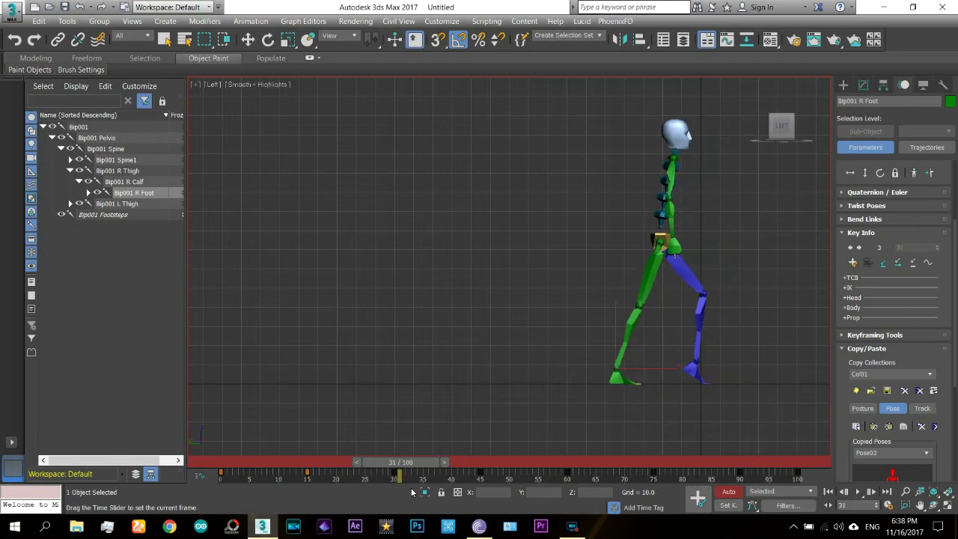
Set a sliding key on the left foot at the current frame
key("w")
left_click(695, 378)
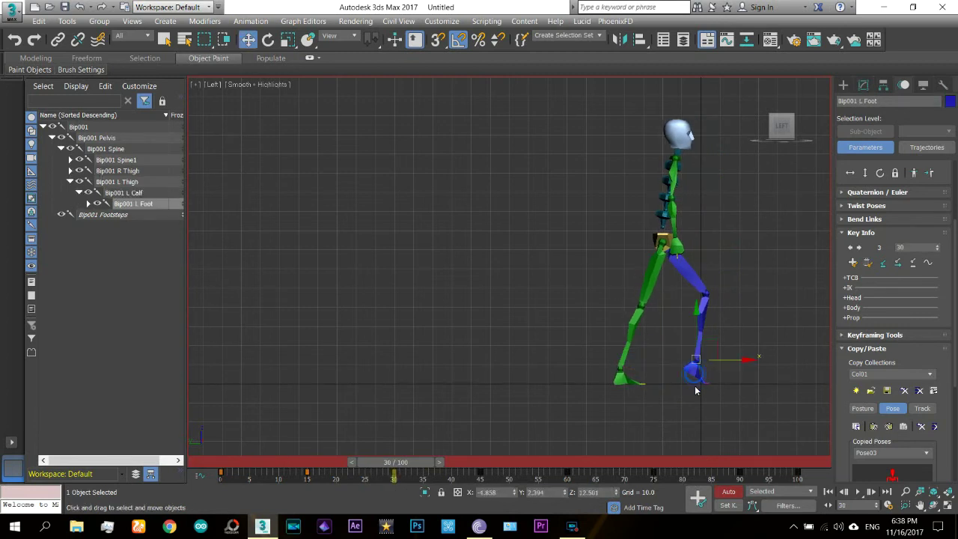
left_click(886, 266)
mouse_move(411, 468)
left_mouse_down()
mouse_move(328, 501)
mouse_move(453, 520)
left_mouse_up()
Key the right foot at frames 30 and 45
left_click(608, 379)
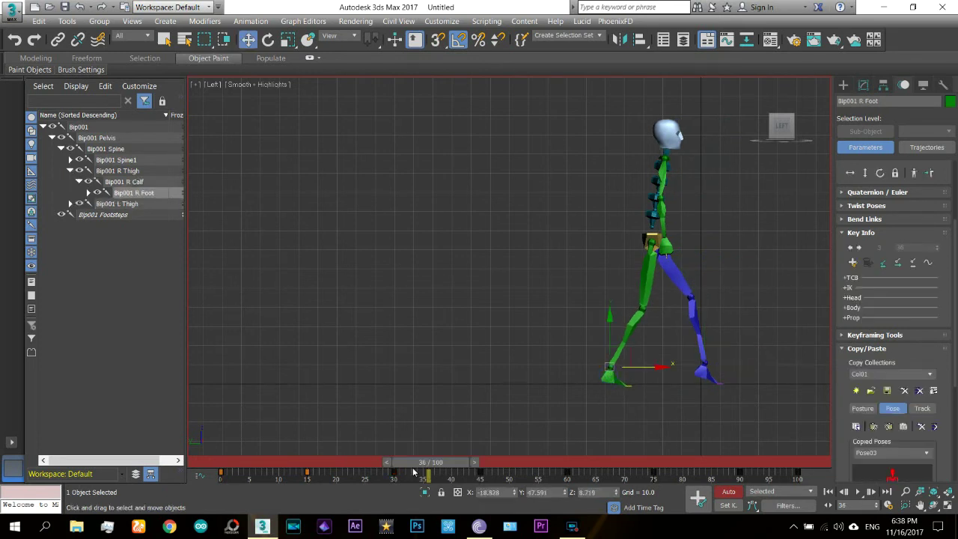
left_click_drag(431, 470, 397, 472)
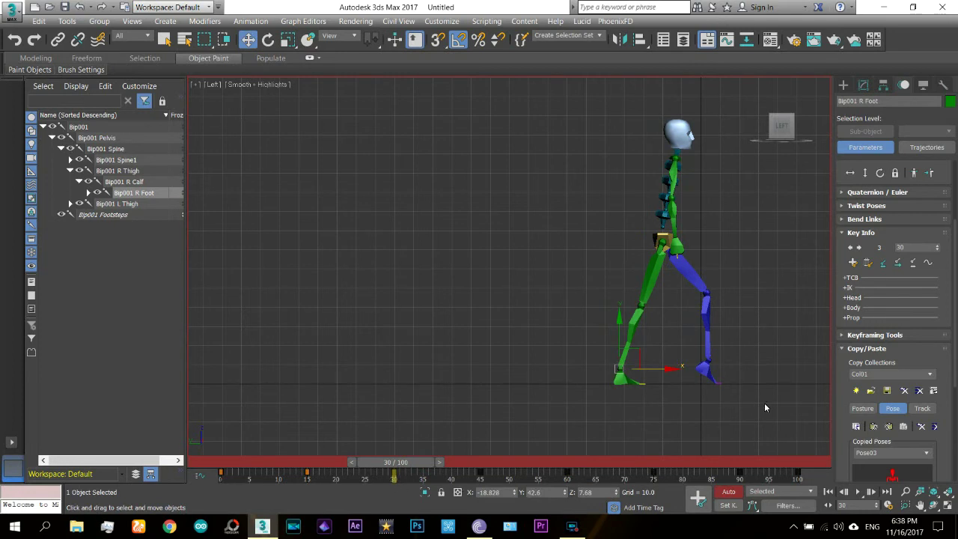
left_click(901, 262)
left_click_drag(402, 463, 509, 462)
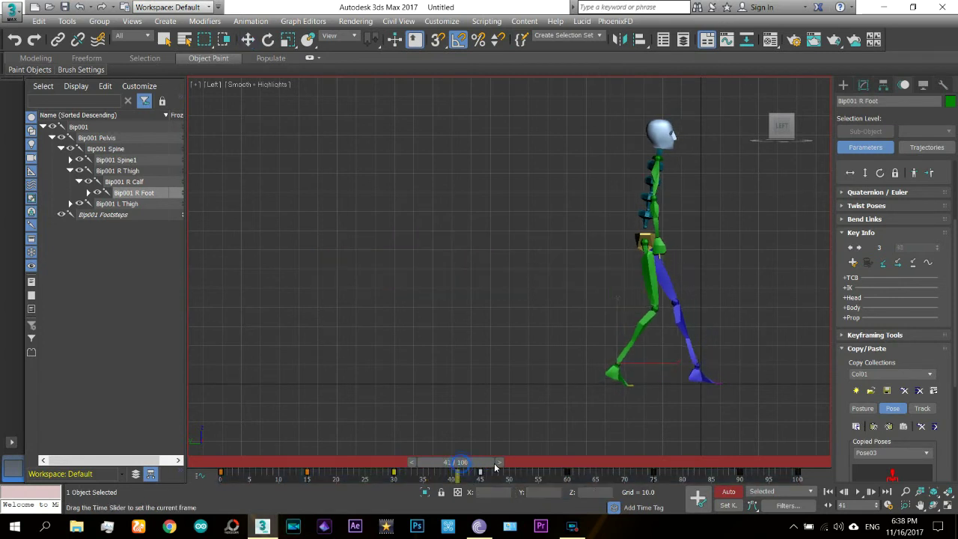
left_click(884, 262)
mouse_move(481, 463)
left_mouse_down()
mouse_move(360, 463)
mouse_move(573, 464)
mouse_move(493, 466)
left_mouse_up()
Select the left foot again and key it at frame 45
key("w")
left_click(612, 390)
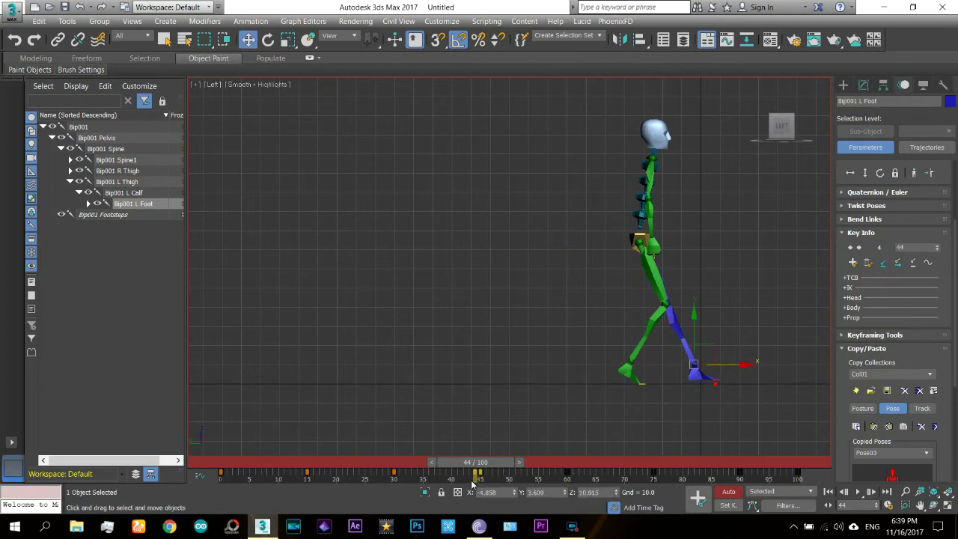
left_click(522, 462)
left_click(882, 267)
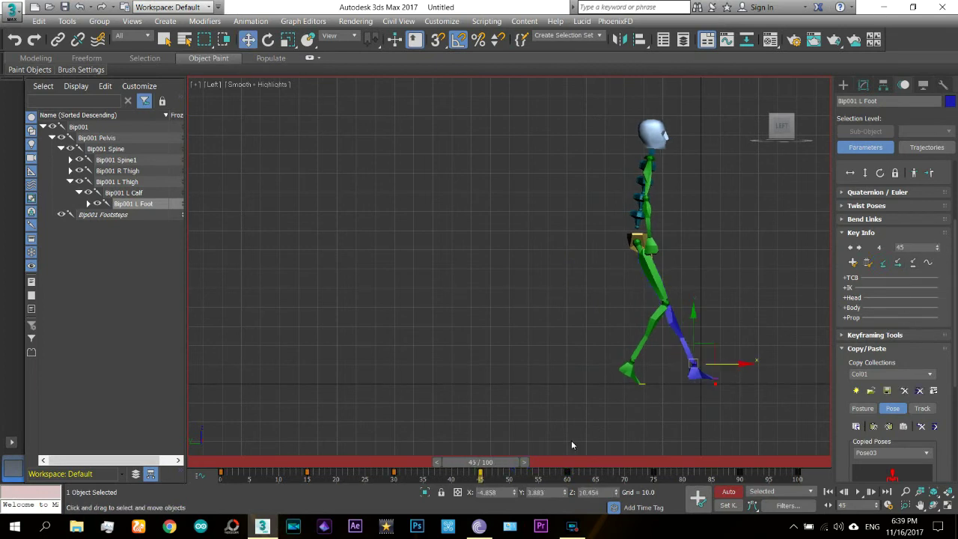
mouse_move(503, 464)
left_mouse_down()
mouse_move(477, 464)
mouse_move(725, 464)
left_mouse_up()
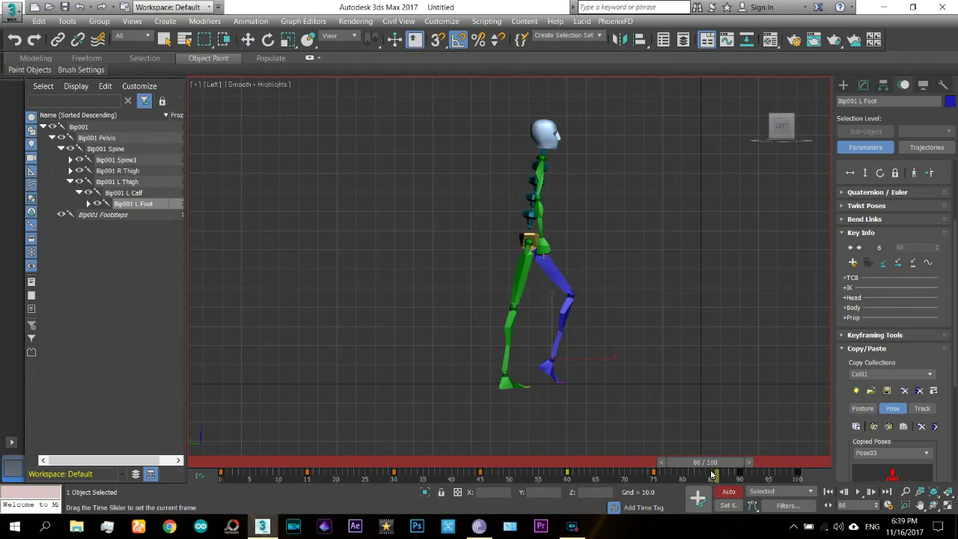
Key the left foot at frame 90 and right foot at 100, turn off Auto Key, and play
left_click(884, 266)
key("End")
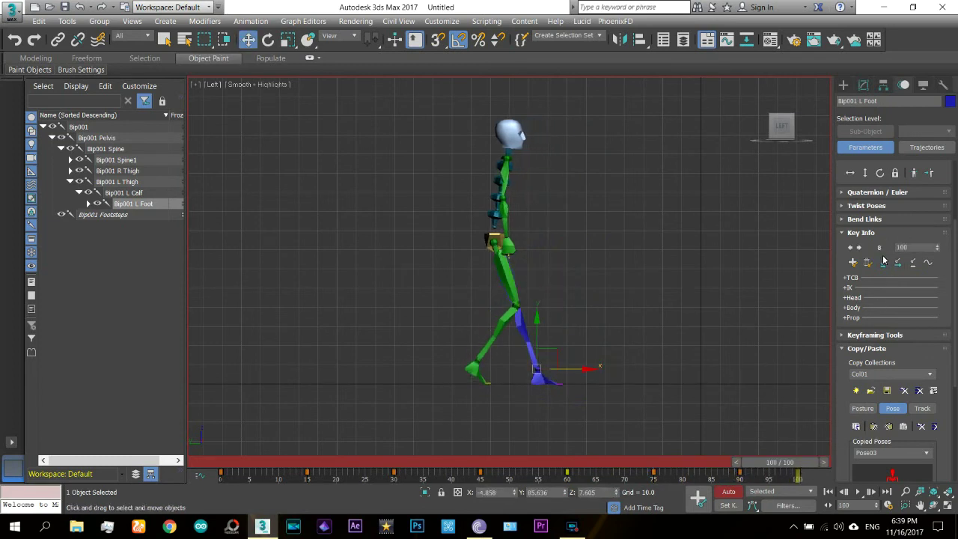
left_click(849, 247)
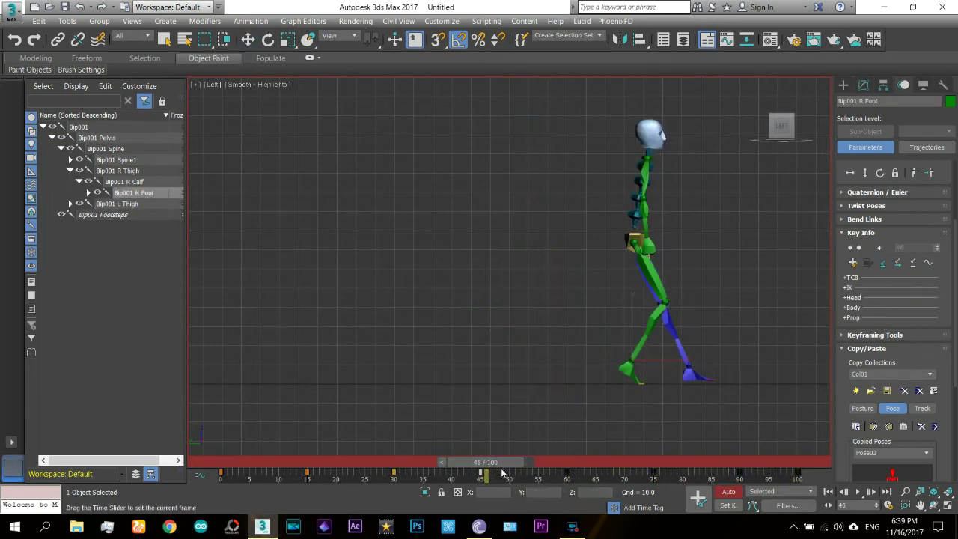
left_click_drag(560, 462, 635, 465)
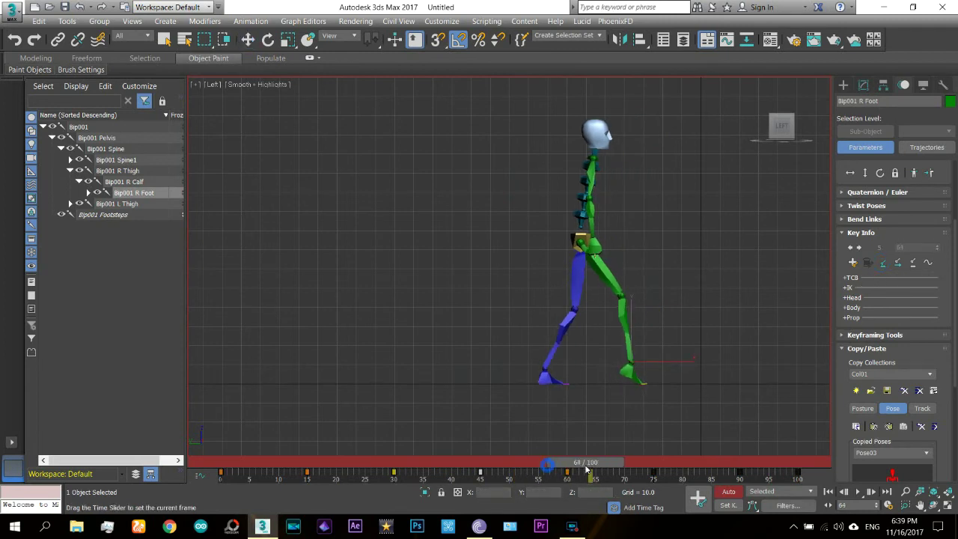
key("w")
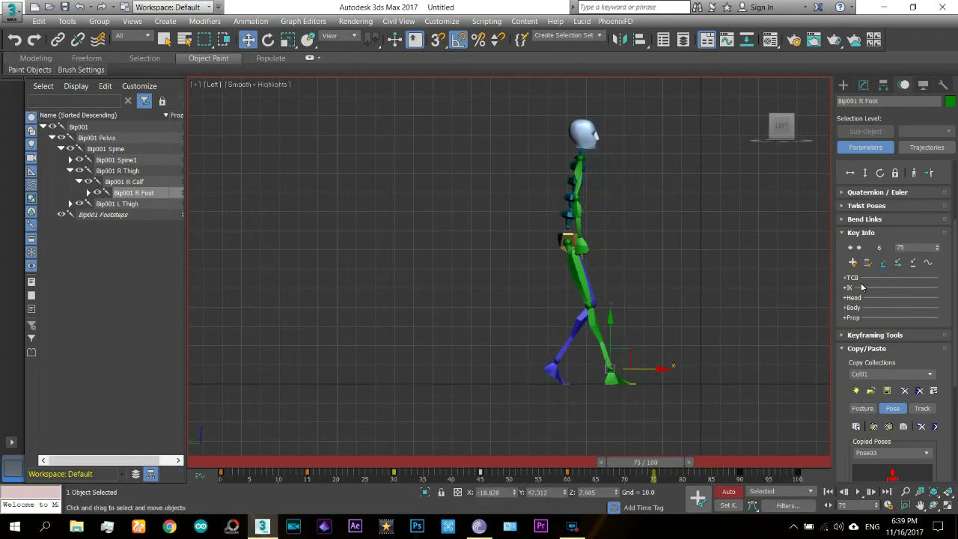
key("period")
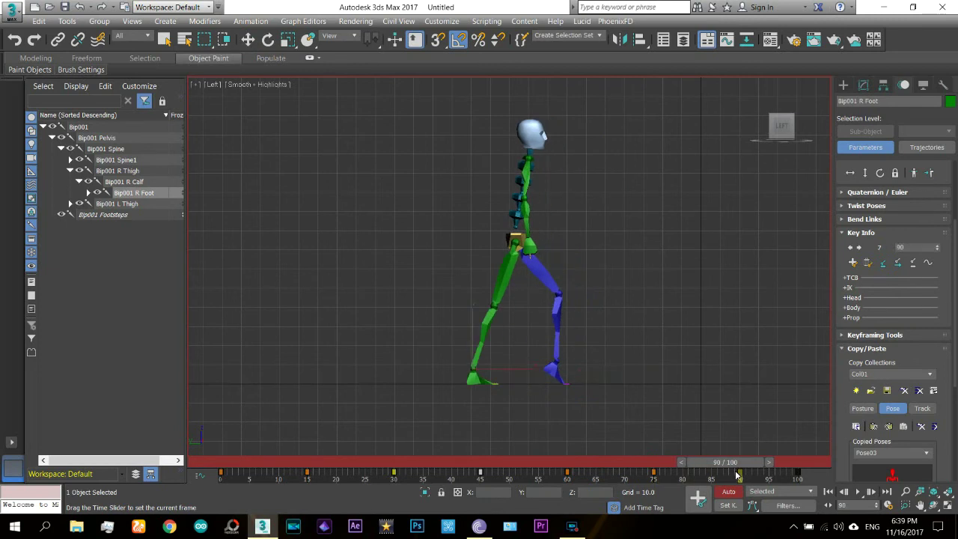
left_click_drag(734, 464, 778, 464)
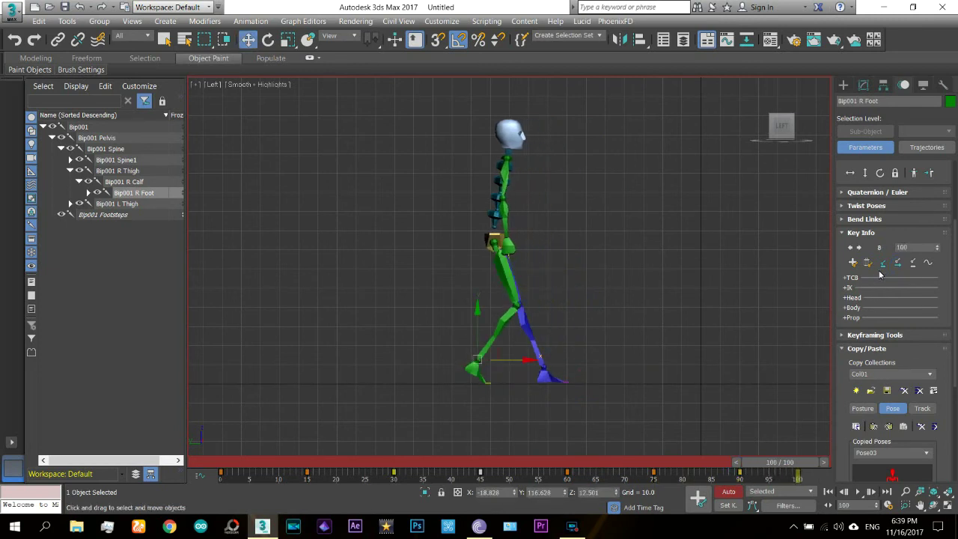
left_click(883, 262)
left_click(729, 492)
left_click(860, 495)
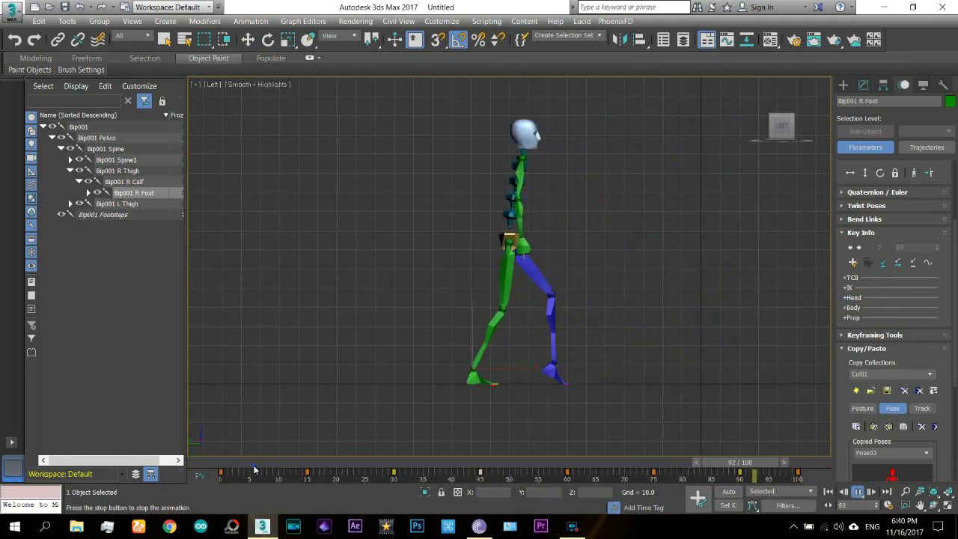
Stop playback, select the whole Bip001 hierarchy, and pull its track-bar keys closer together
left_click(828, 492)
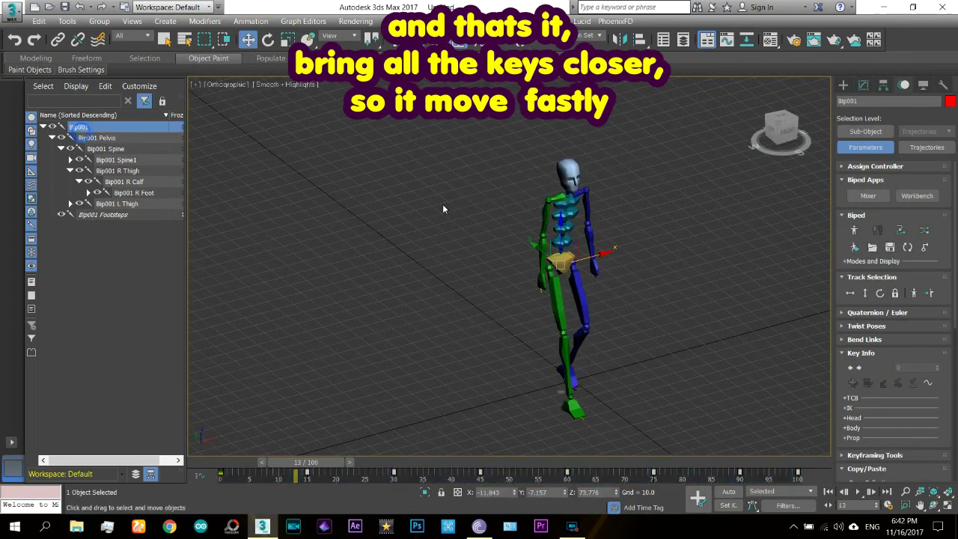
key("ctrl+Page_Down")
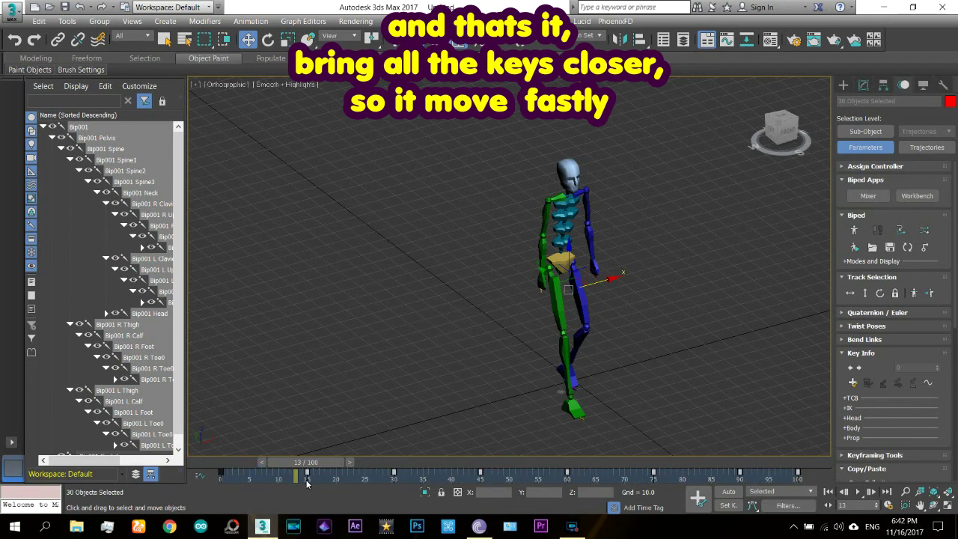
mouse_move(307, 483)
left_mouse_down()
mouse_move(346, 483)
mouse_move(250, 477)
left_mouse_up()
left_click_drag(311, 486, 306, 486)
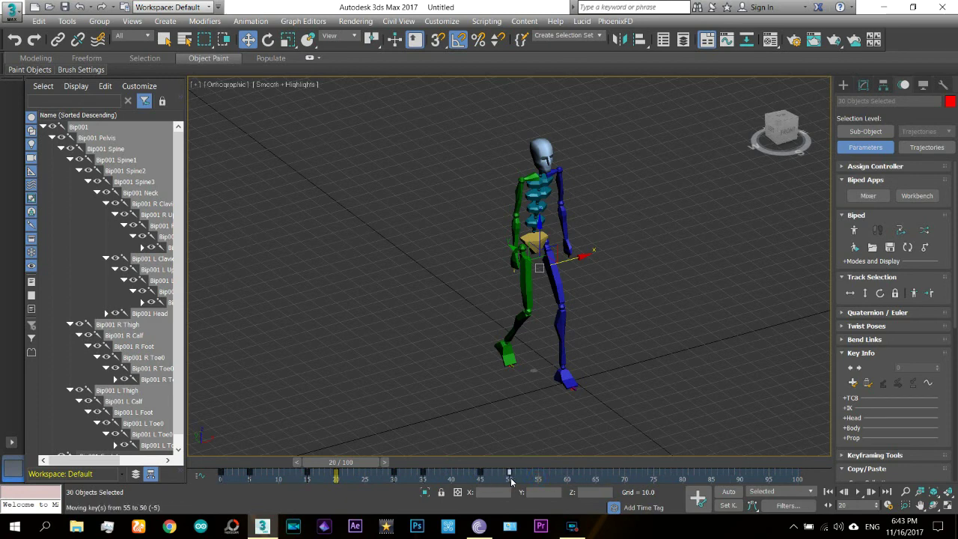
key("Home")
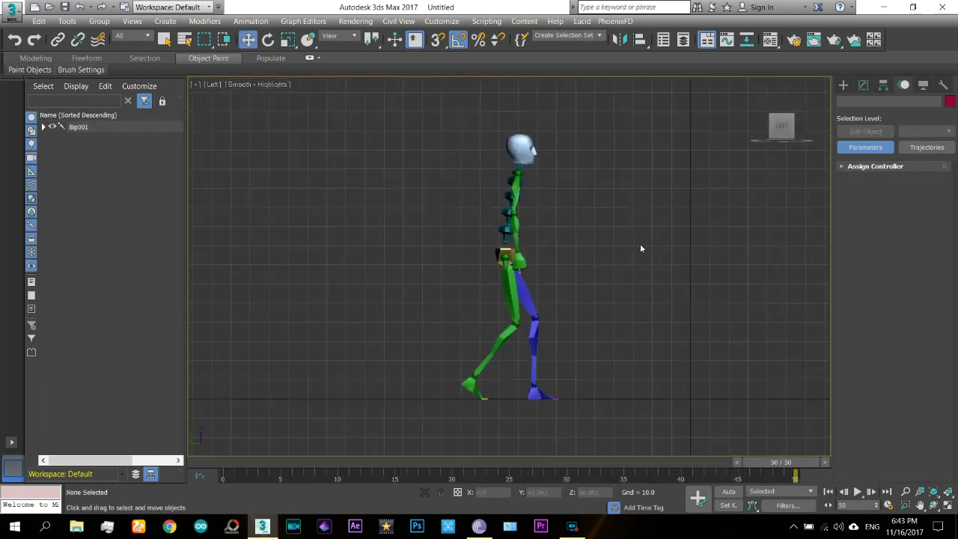
middle_click_drag(641, 249, 582, 257)
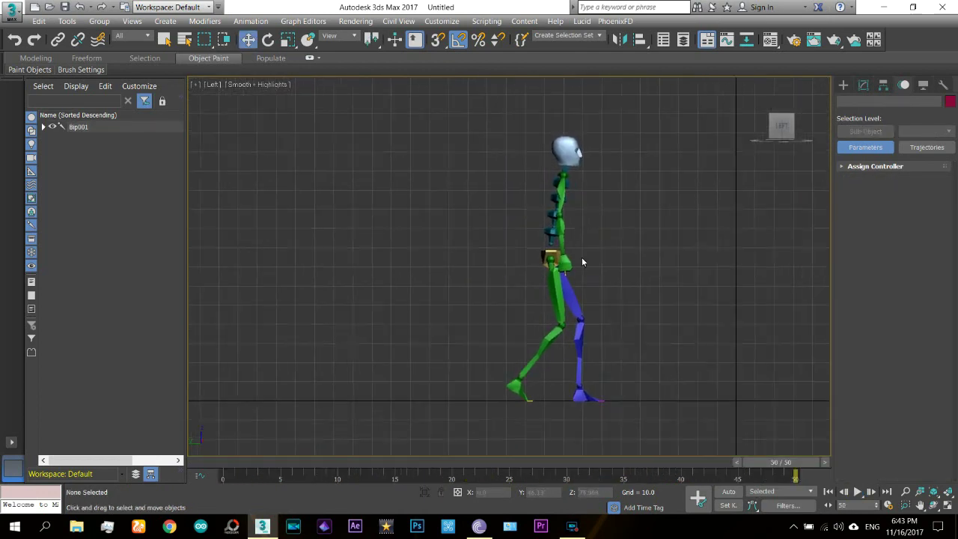
Play the compressed walk in Perspective and orbit down to ground level beside the biped
left_click(855, 493)
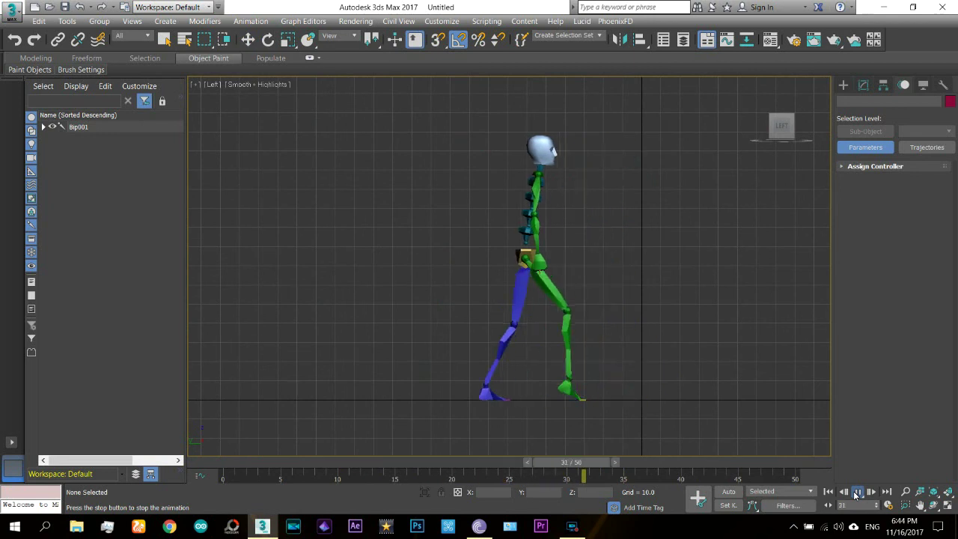
key("p")
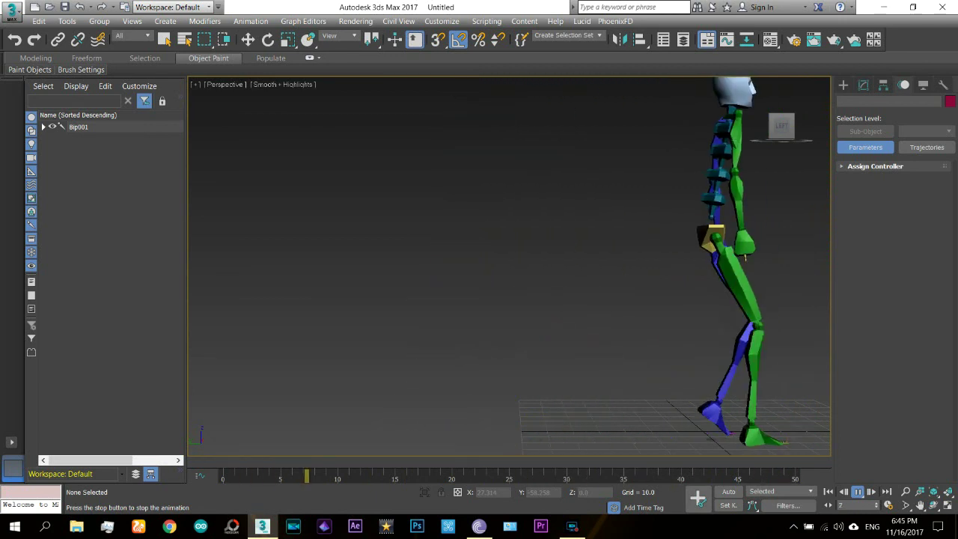
middle_click_drag(761, 347, 717, 248, "alt")
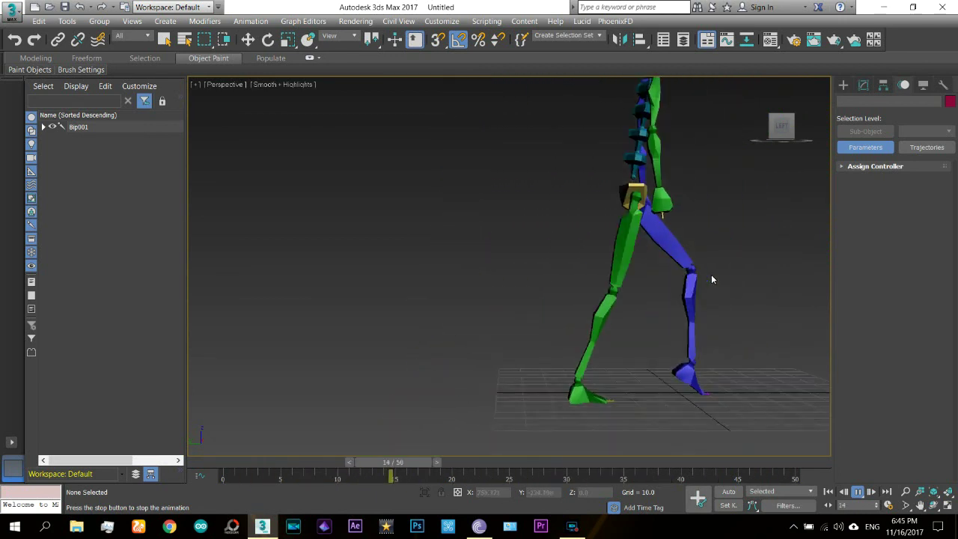